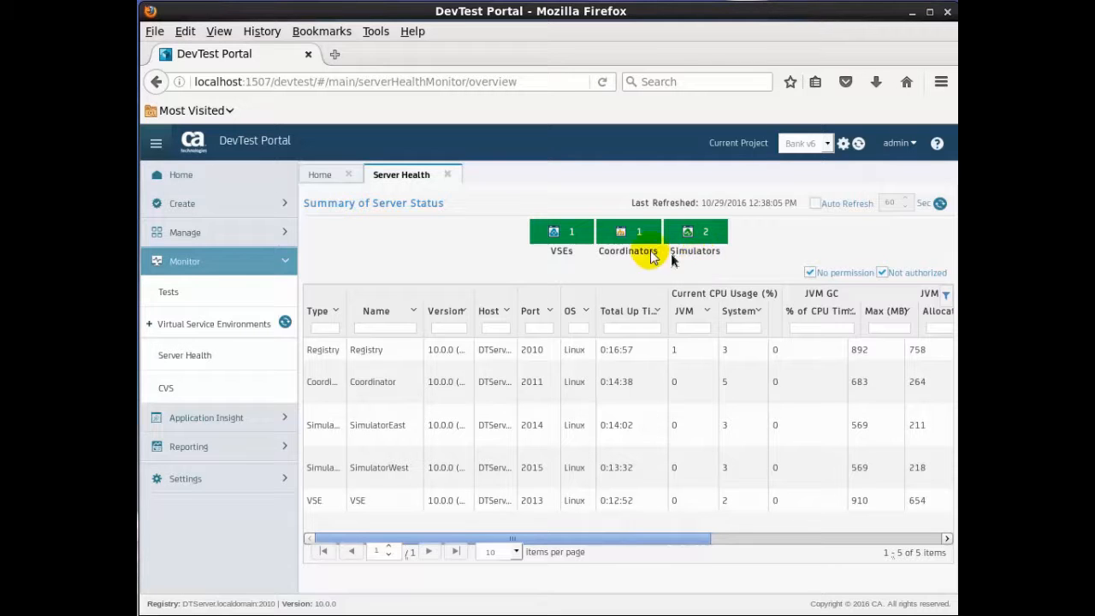
# Step: Close the Server Health tab in the portal and minimize the browser window
pyautogui.click(447, 175)
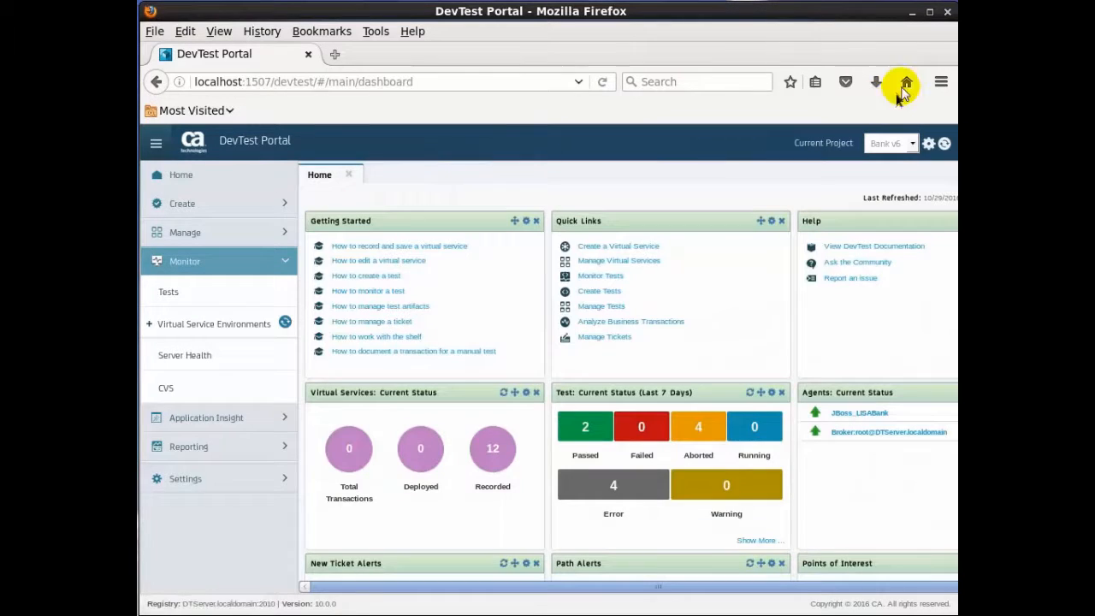
pyautogui.click(912, 12)
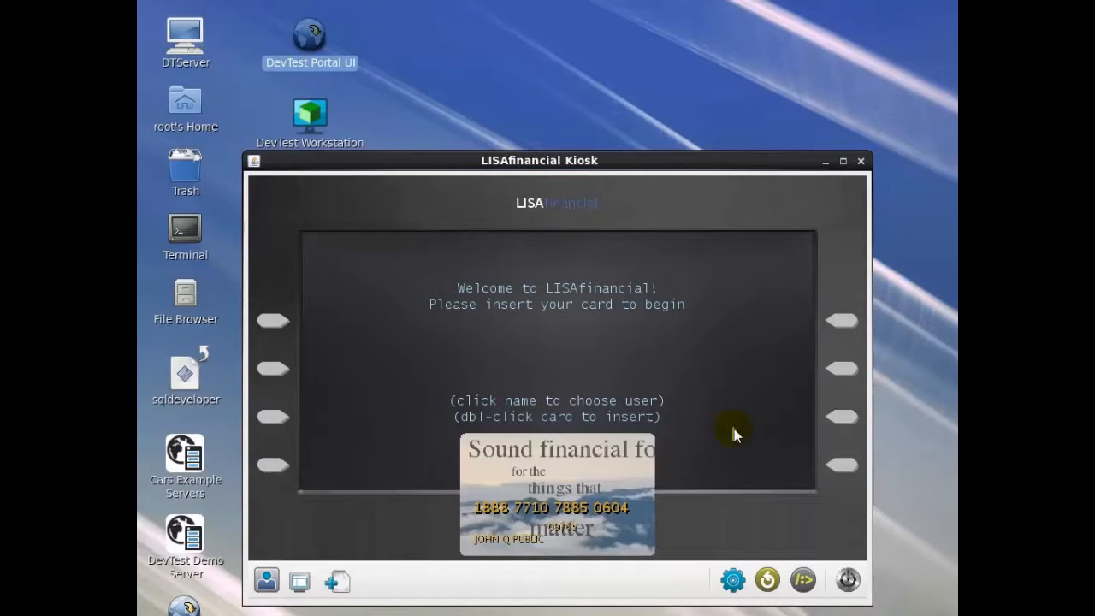
# Step: Launch DevTest Workstation, connect to the DTServer registry, and log in by entering the account password
pyautogui.click(311, 117)
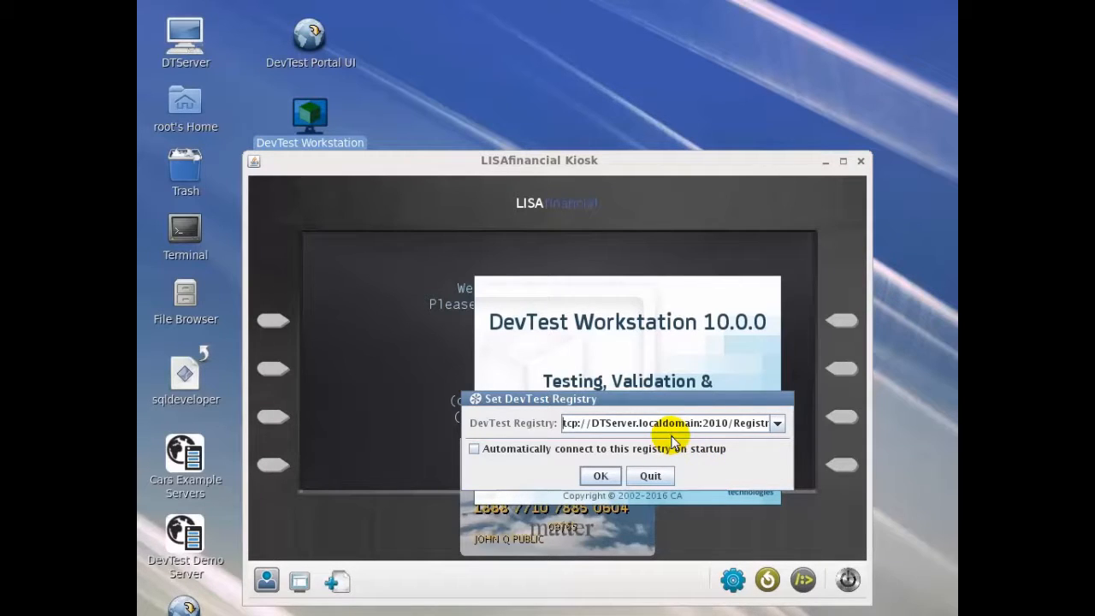
pyautogui.click(599, 476)
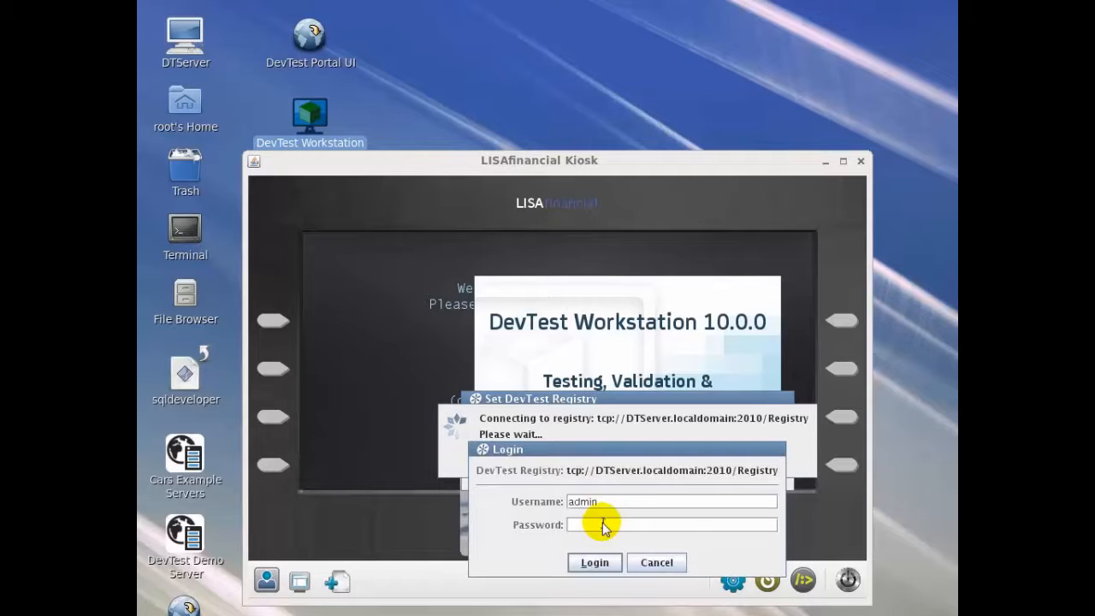
pyautogui.write('admin')
pyautogui.click(595, 562)
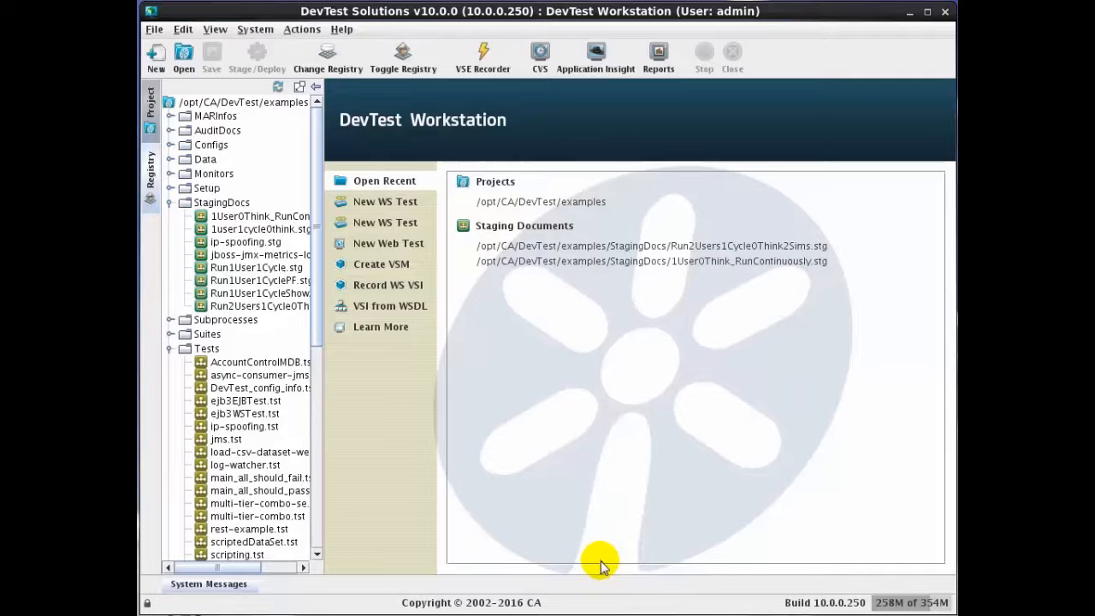
# Step: Open the registry monitor panel, widen it, and examine its Simulators, Coord Servers and Virtual Environs tabs
pyautogui.click(151, 174)
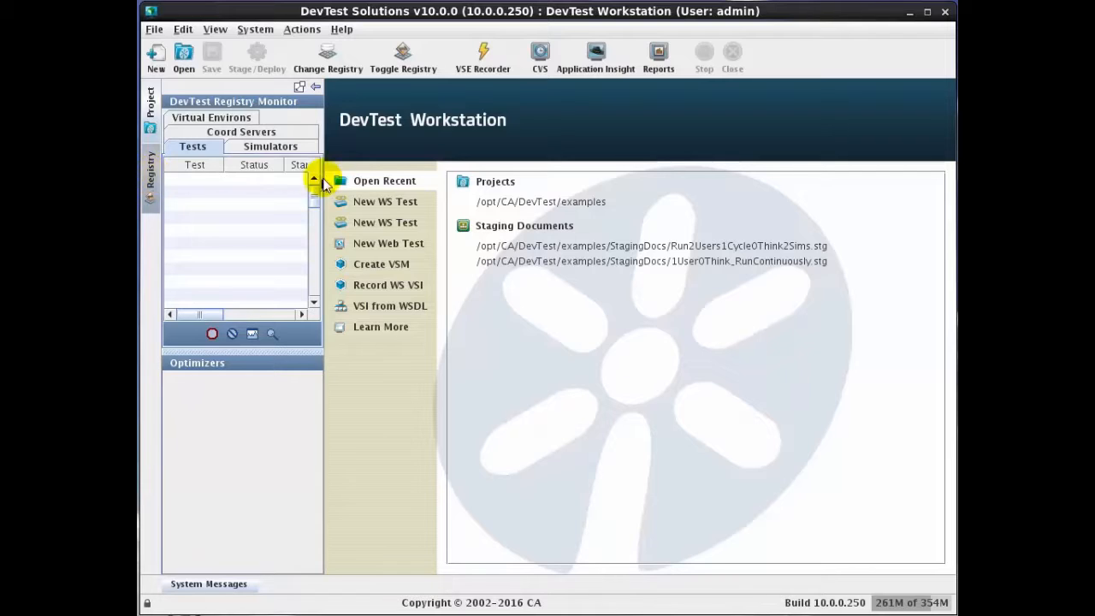
pyautogui.moveTo(324, 168); pyautogui.dragTo(484, 166)
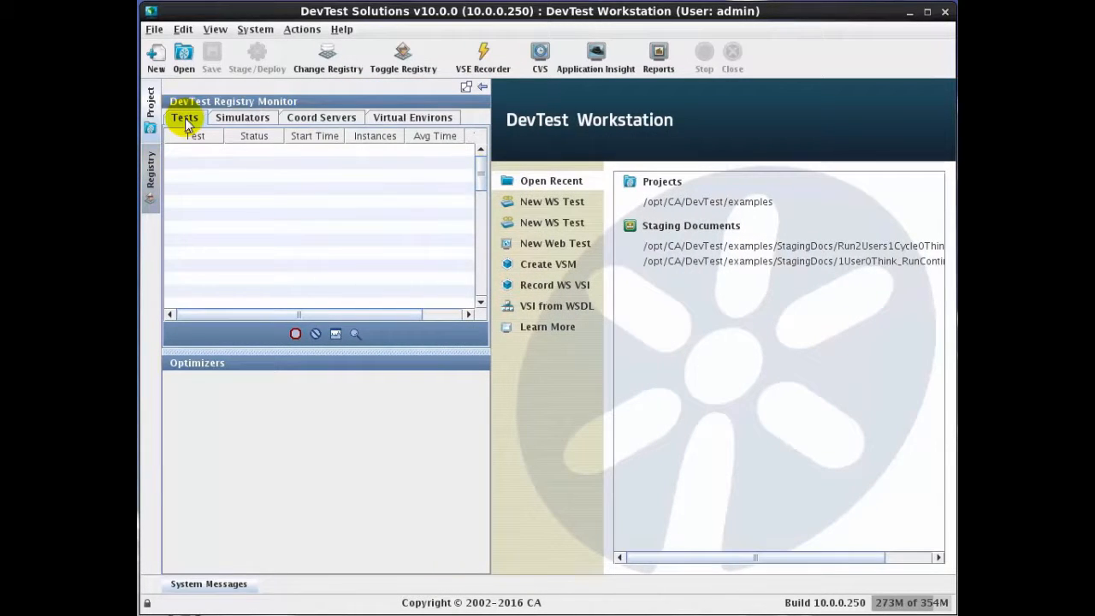
pyautogui.click(254, 122)
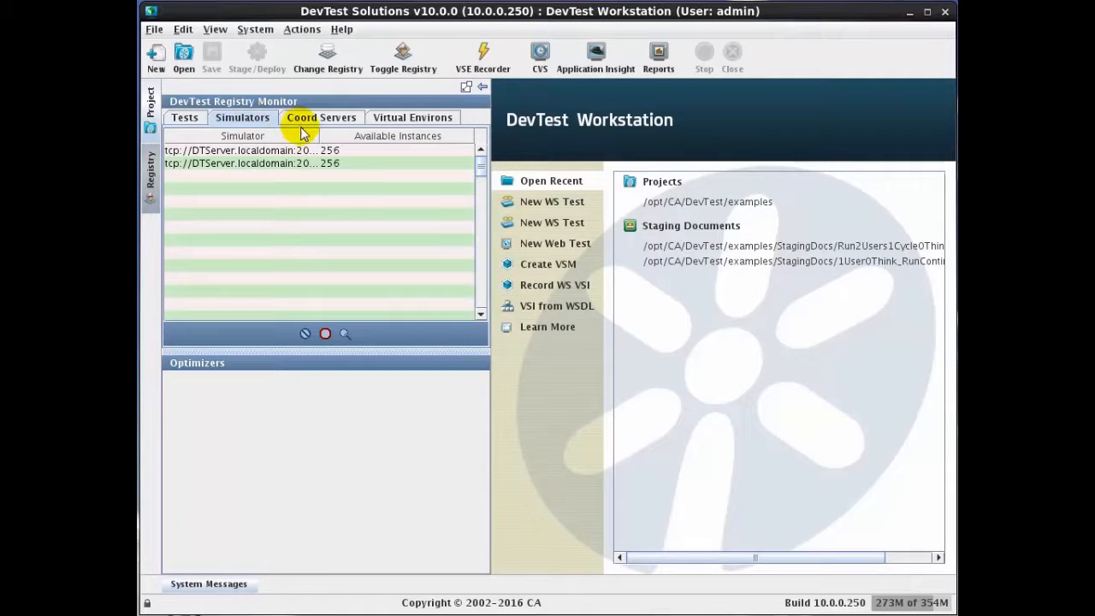
pyautogui.moveTo(324, 135); pyautogui.dragTo(398, 131)
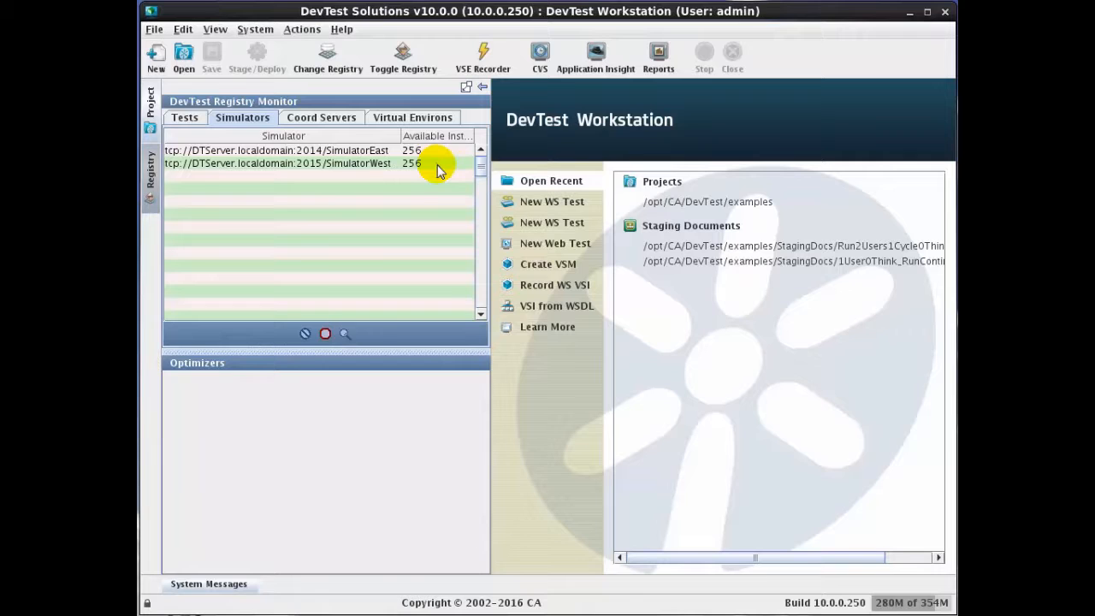
pyautogui.click(352, 119)
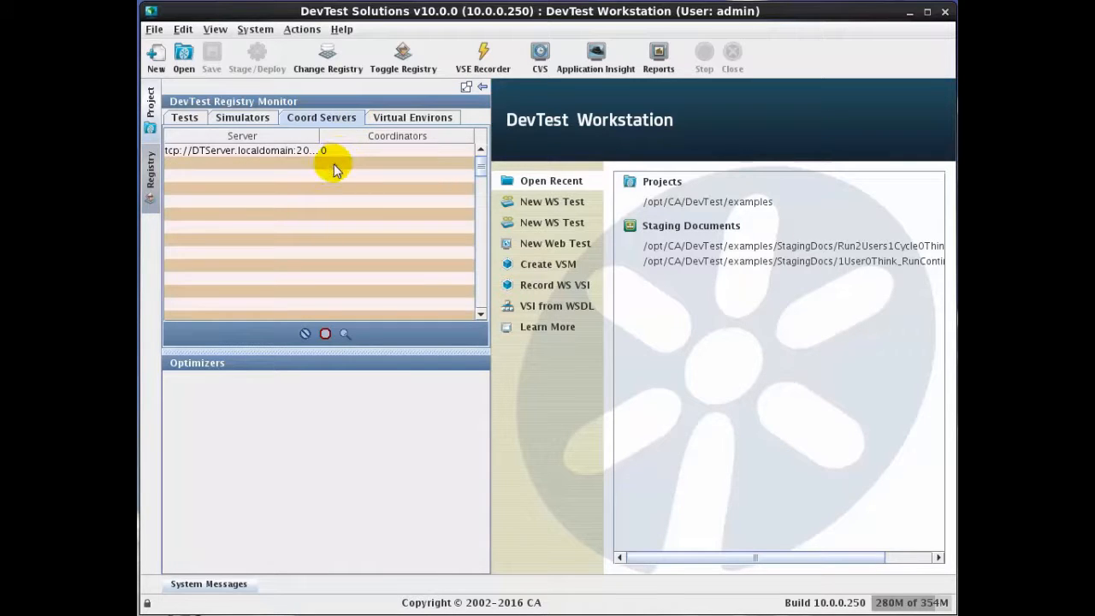
pyautogui.click(436, 122)
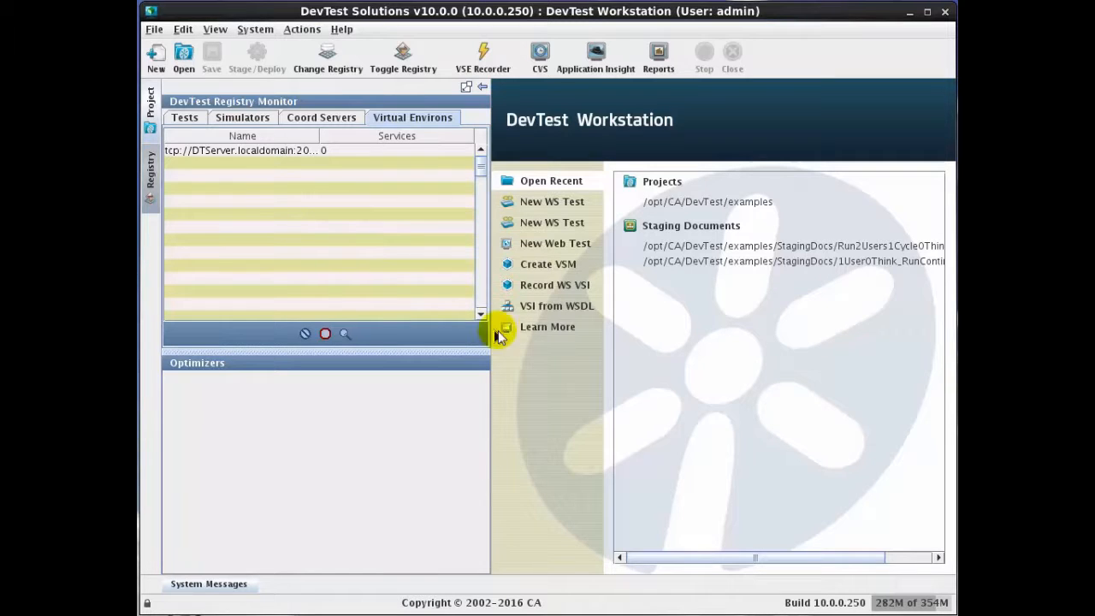
# Step: Switch to the project panel, open the Run2Users1Cycle0Think2Sims.stg staging document to review it, and close it
pyautogui.click(151, 175)
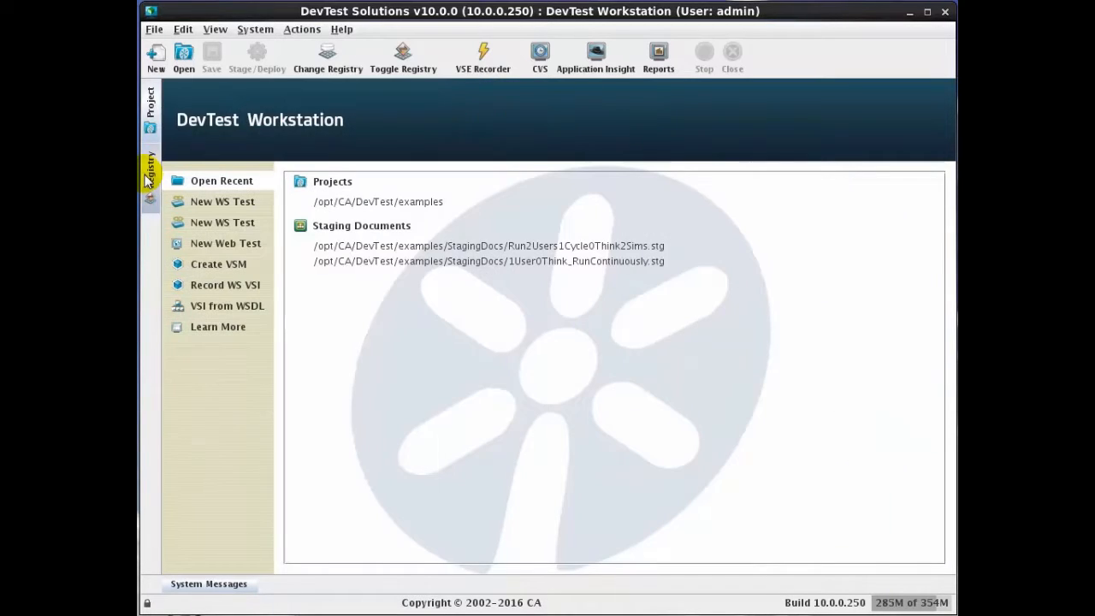
pyautogui.click(150, 96)
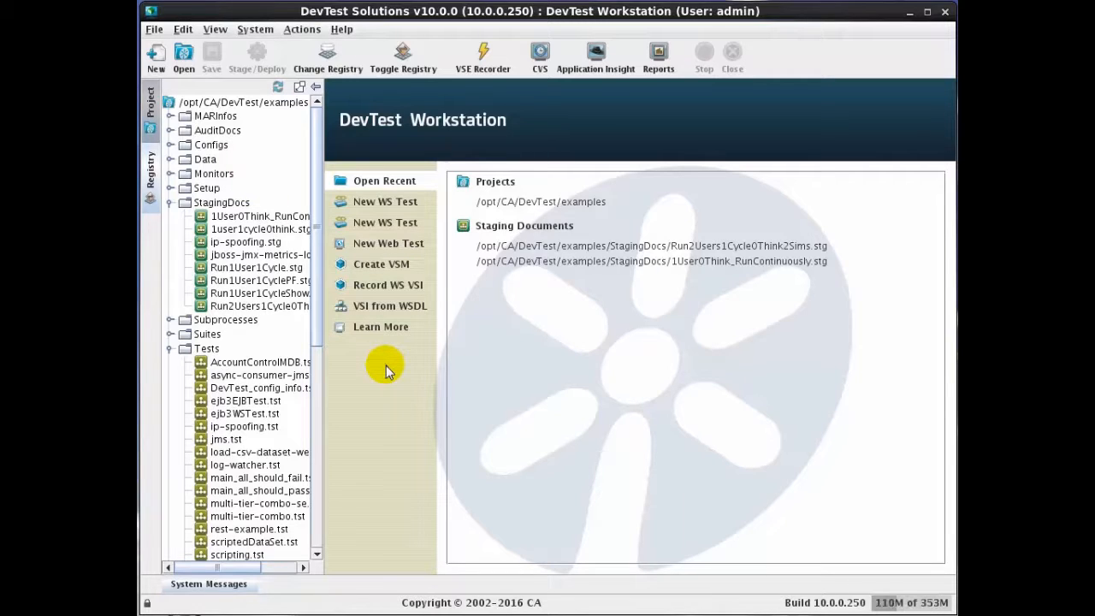
pyautogui.doubleClick(265, 310)
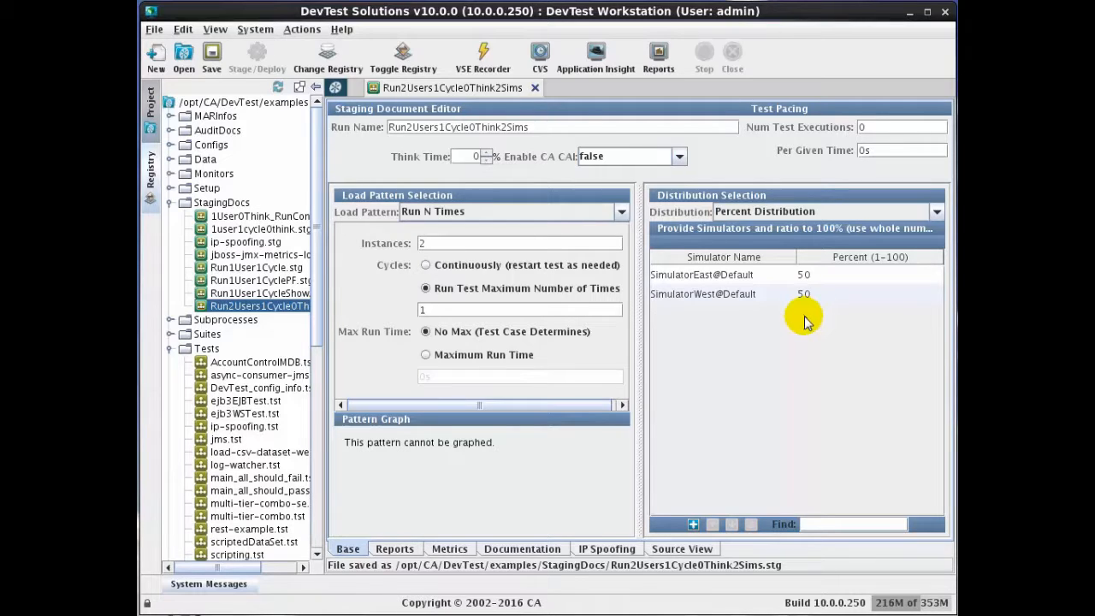
pyautogui.click(530, 87)
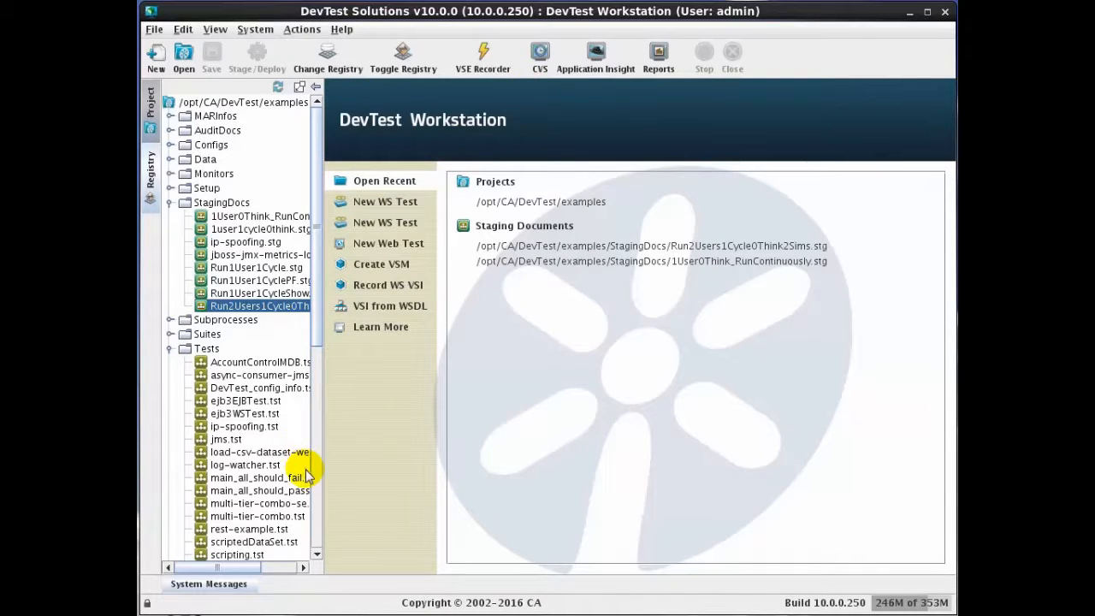
# Step: Stage the multi-tier-combo.tst test with the StagingDocs/Run2Users1Cycle0Think2Sims staging document and dismiss the notice
pyautogui.scroll(-10, 313, 474)
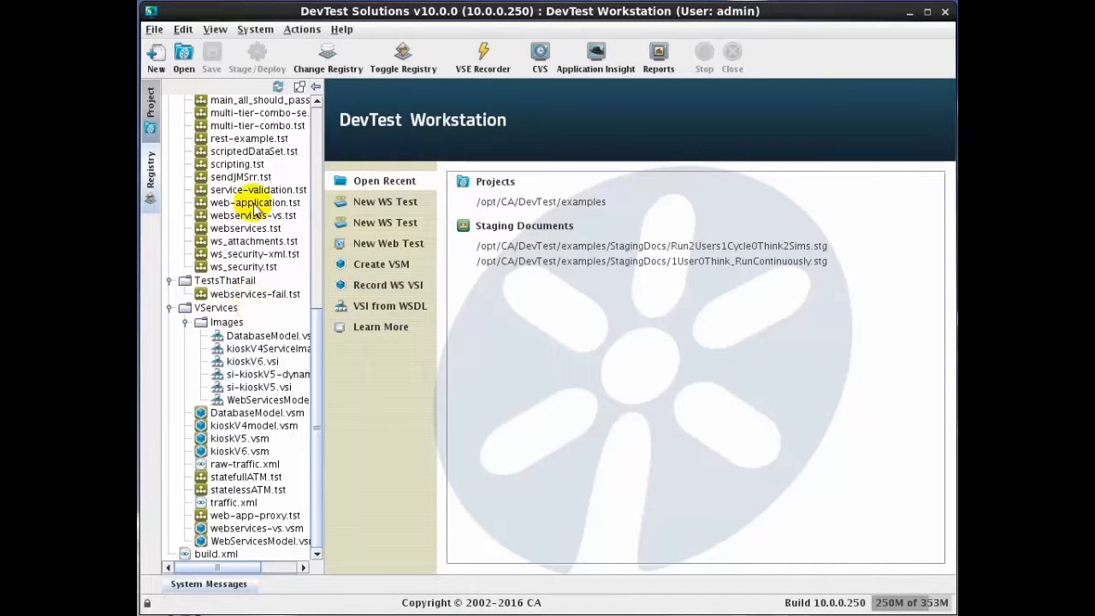
pyautogui.rightClick(248, 128)
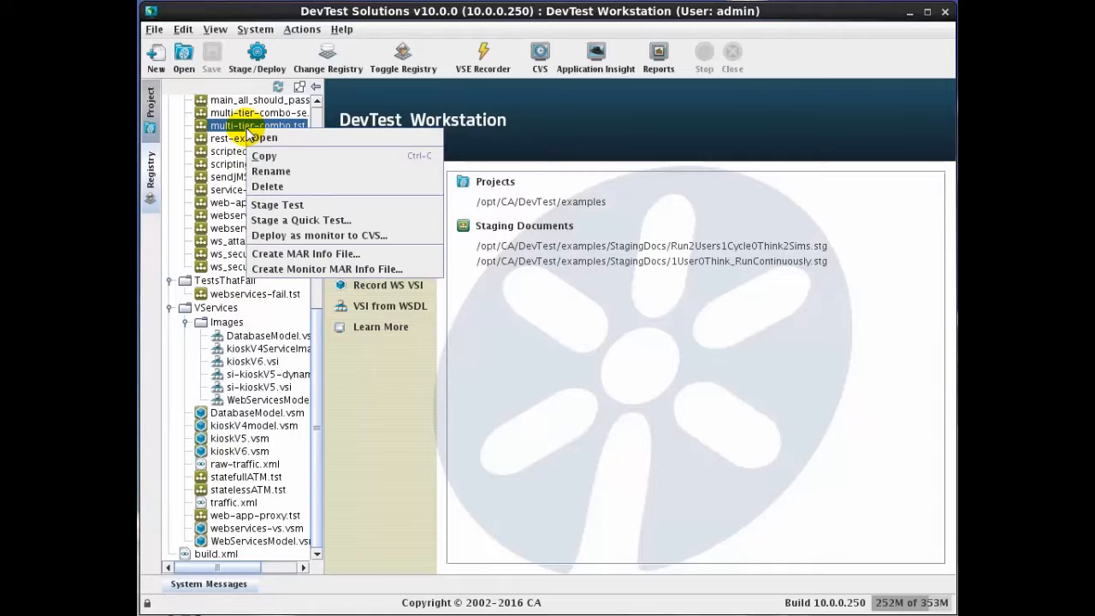
pyautogui.click(270, 200)
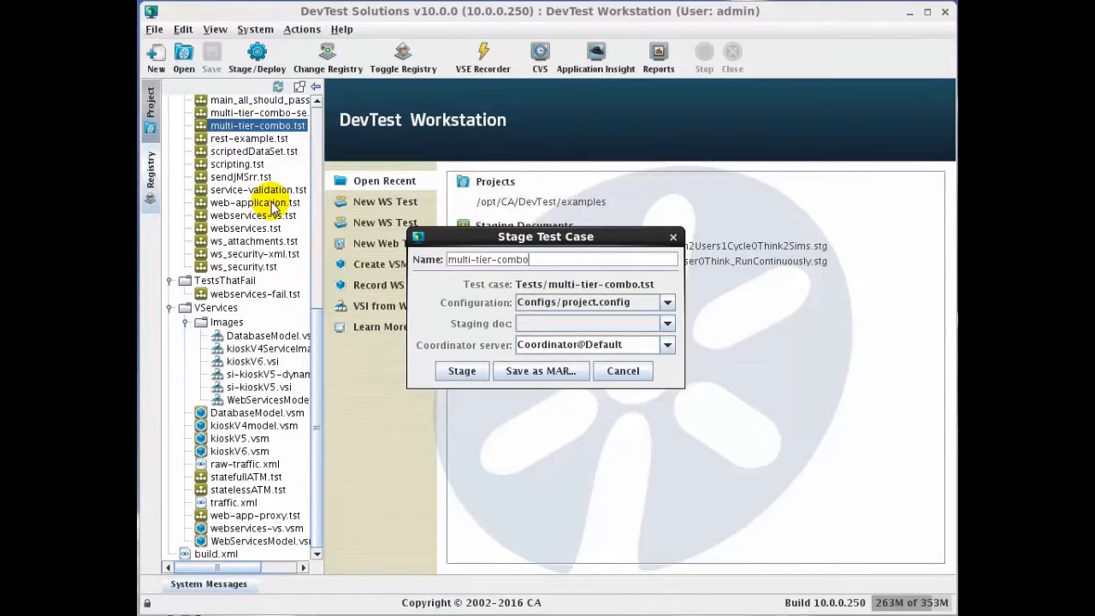
pyautogui.click(667, 324)
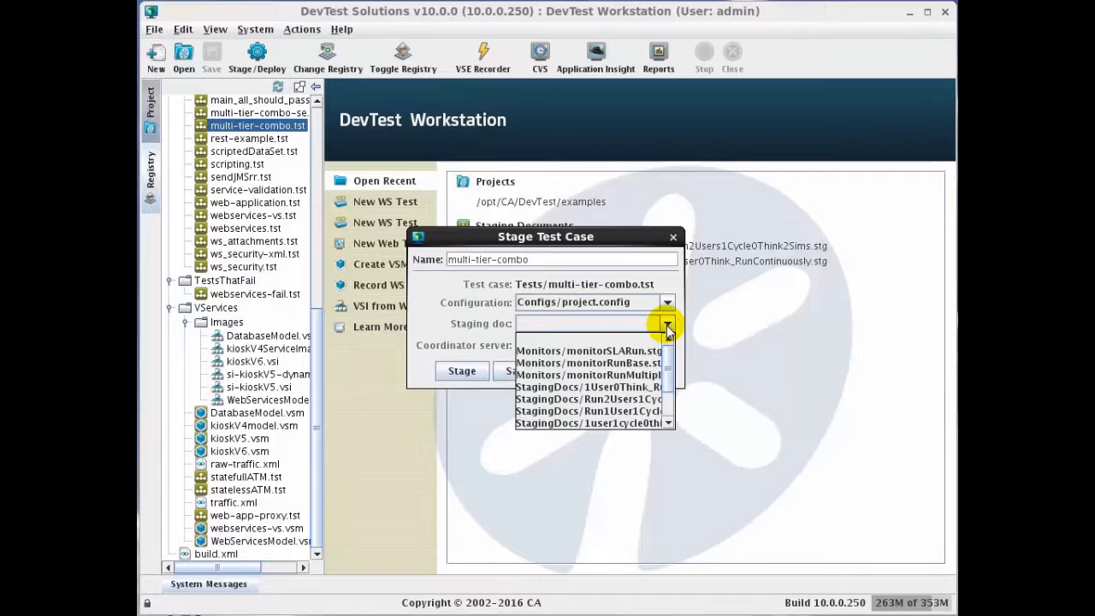
pyautogui.click(637, 400)
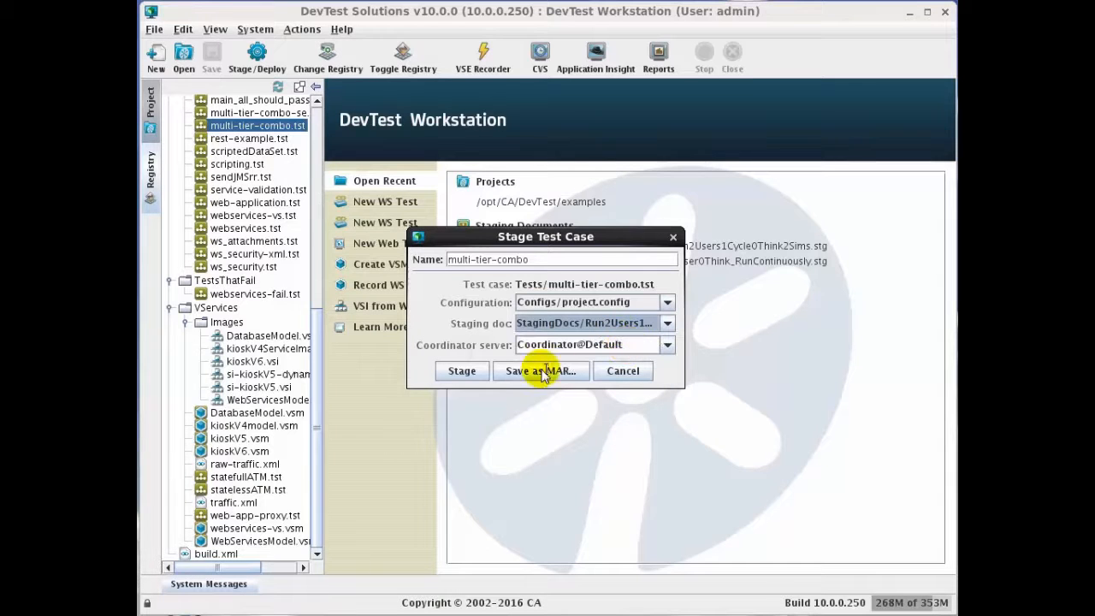
pyautogui.click(462, 371)
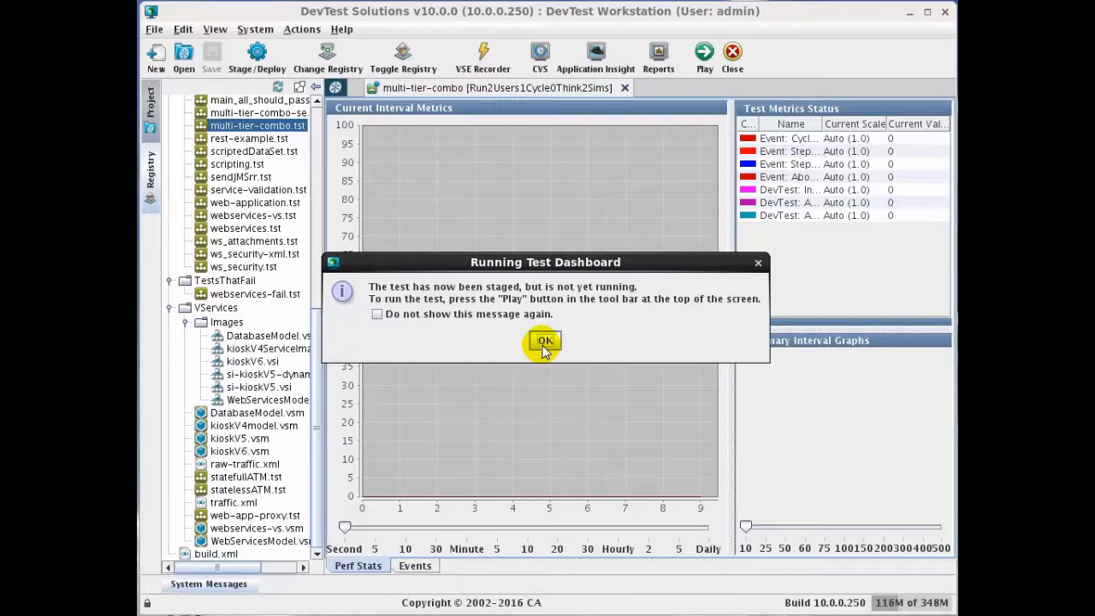
pyautogui.click(545, 340)
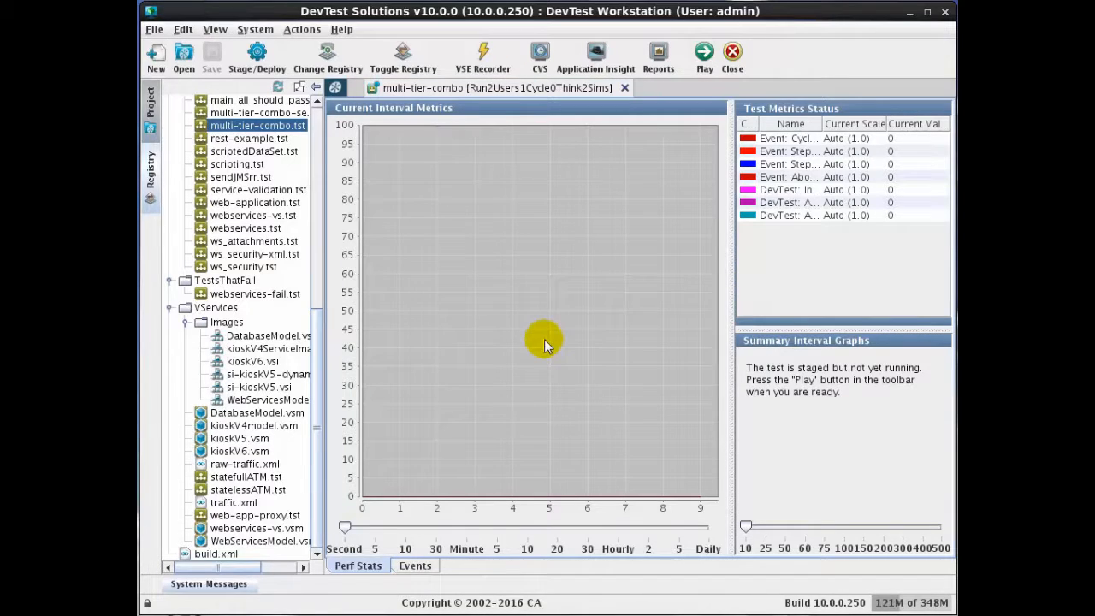
# Step: In the test's events view, set the event filter to Common Event Set and enable Auto Refresh
pyautogui.click(416, 566)
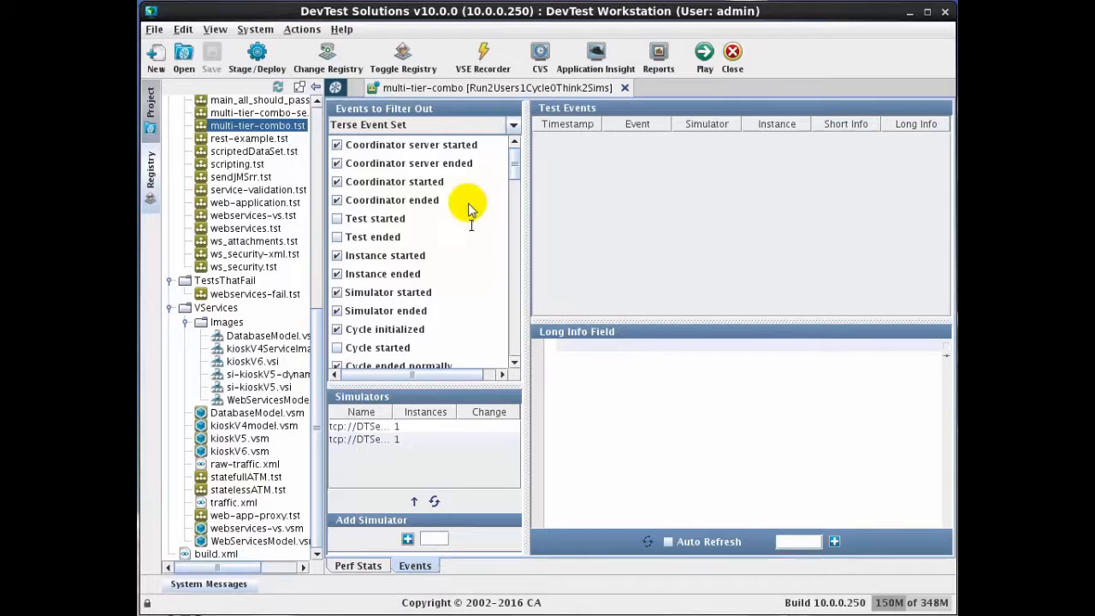
pyautogui.click(511, 128)
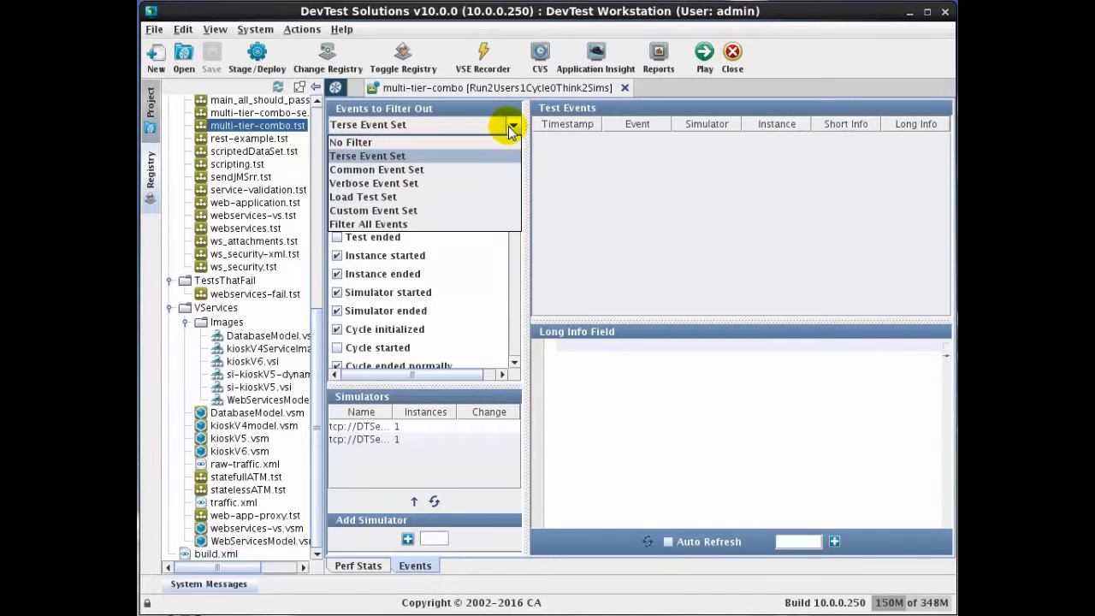
pyautogui.click(473, 171)
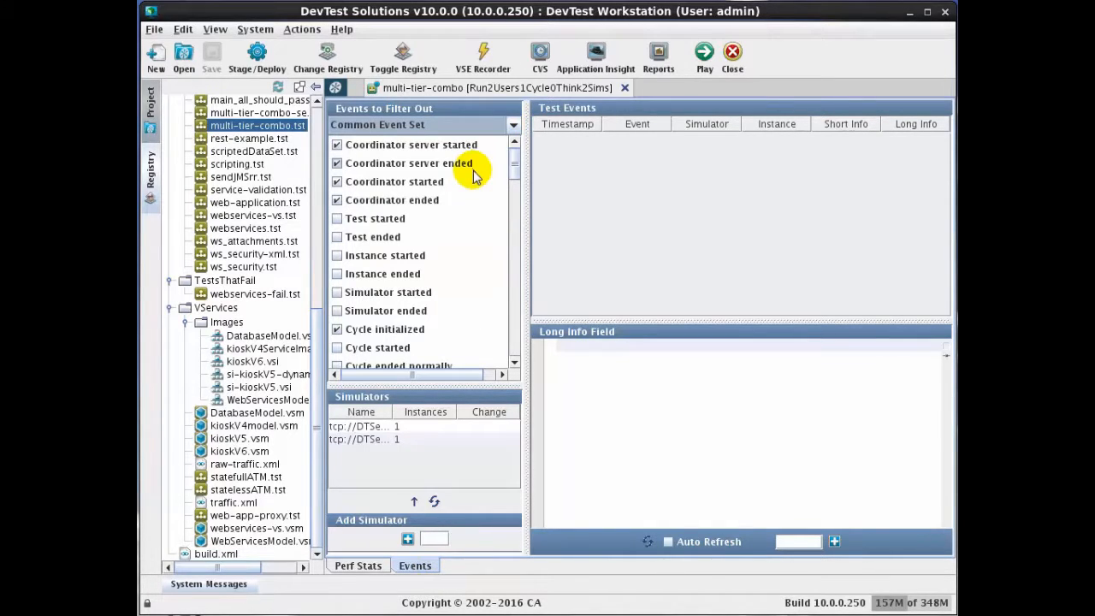
pyautogui.click(668, 542)
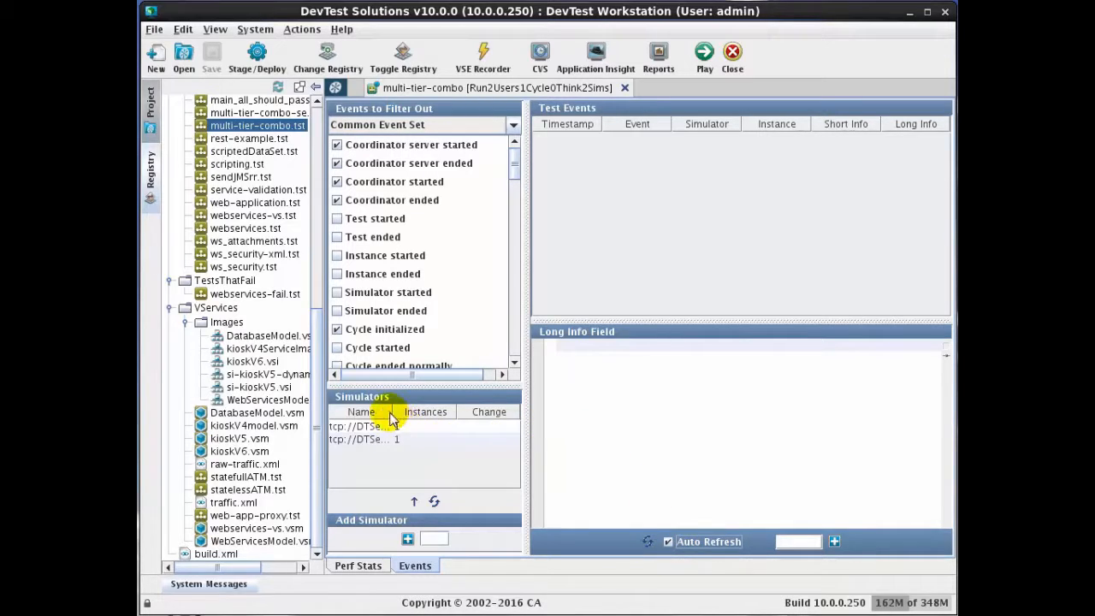
# Step: Examine the simulator names listed in the events view and in the registry monitor's Simulators tab
pyautogui.moveTo(392, 414); pyautogui.dragTo(441, 412)
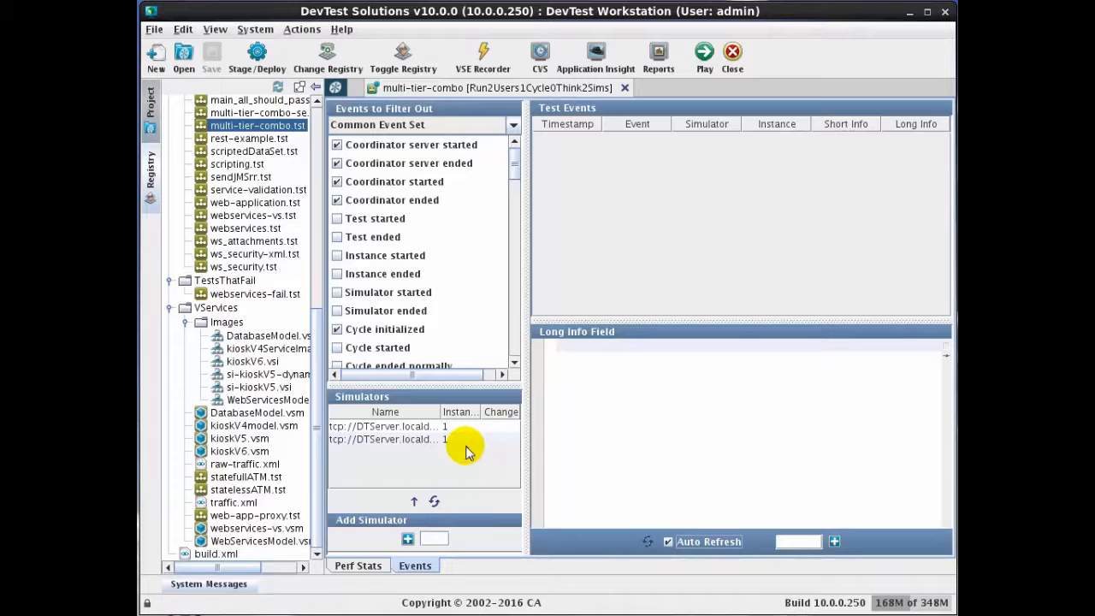
pyautogui.click(151, 175)
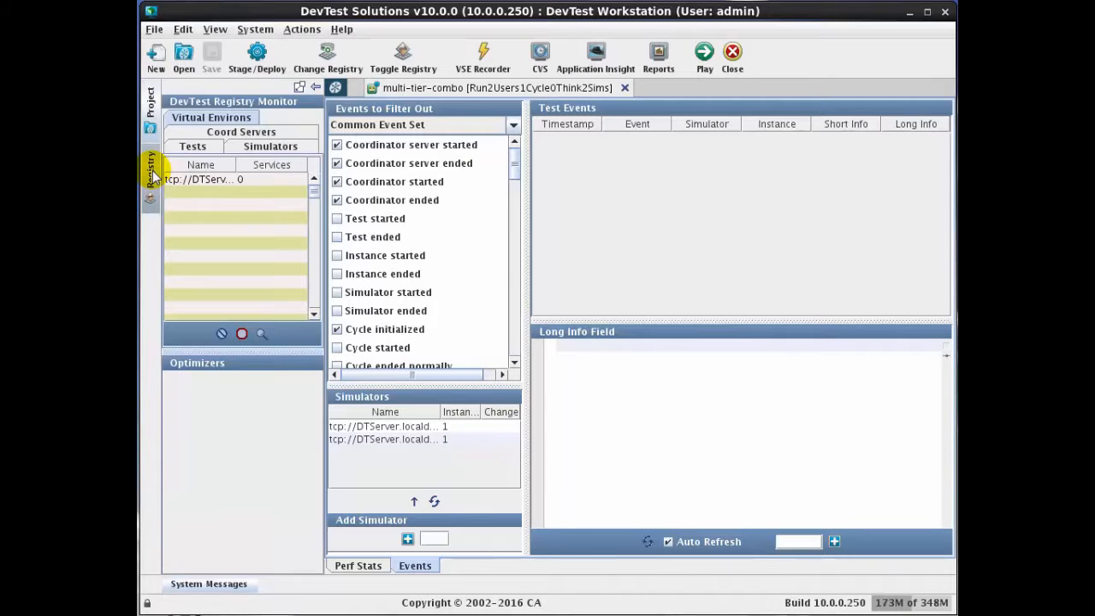
pyautogui.moveTo(325, 198); pyautogui.dragTo(471, 198)
pyautogui.click(242, 117)
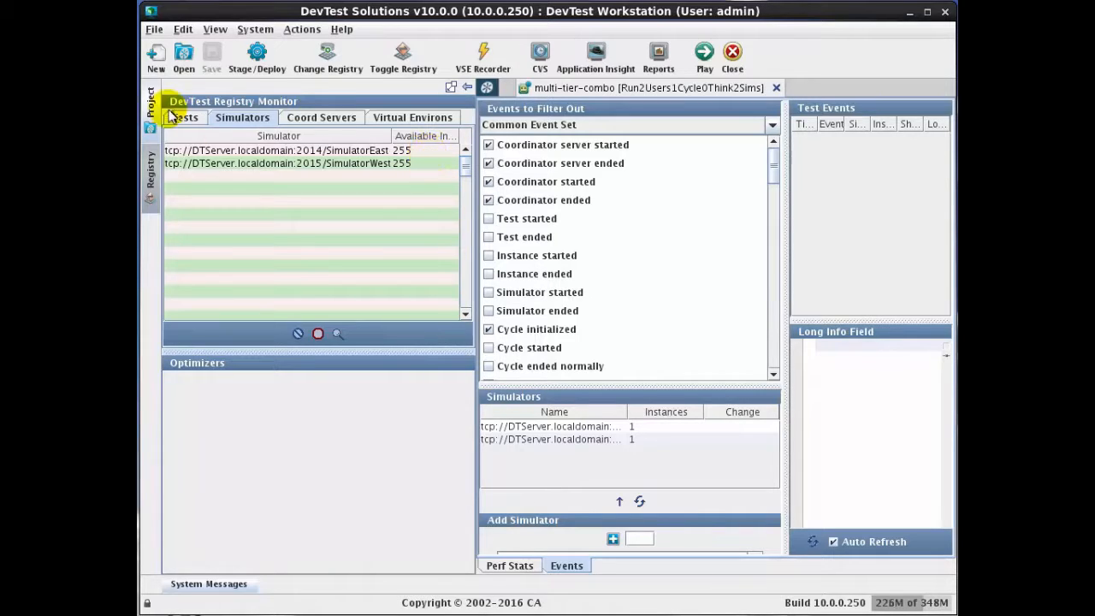
pyautogui.click(152, 171)
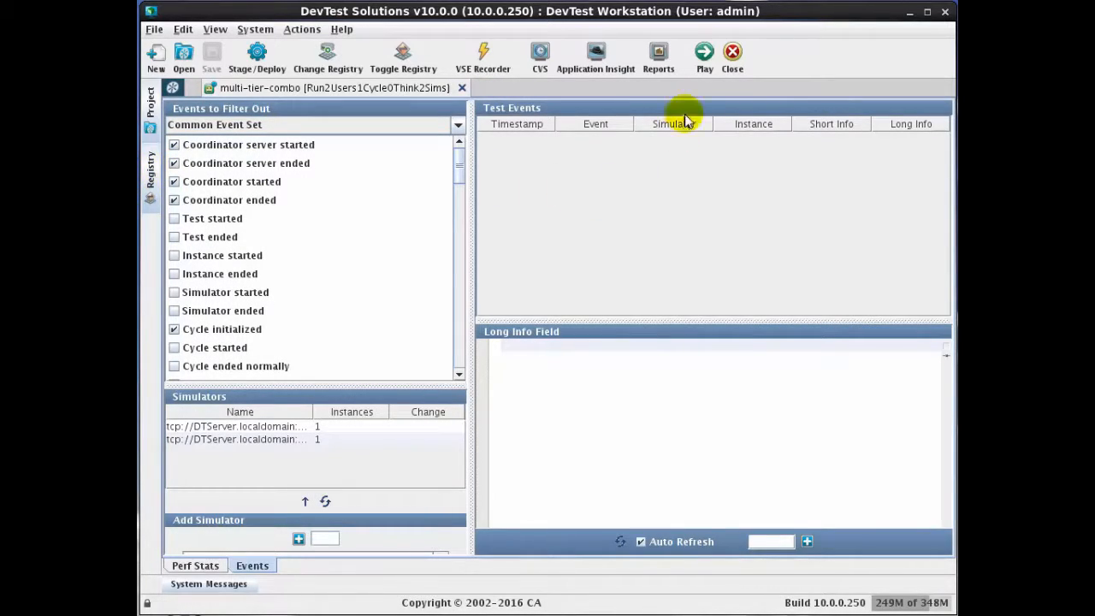
# Step: Play the staged multi-tier-combo test, scroll through its logged events, and close the test run tab
pyautogui.click(704, 56)
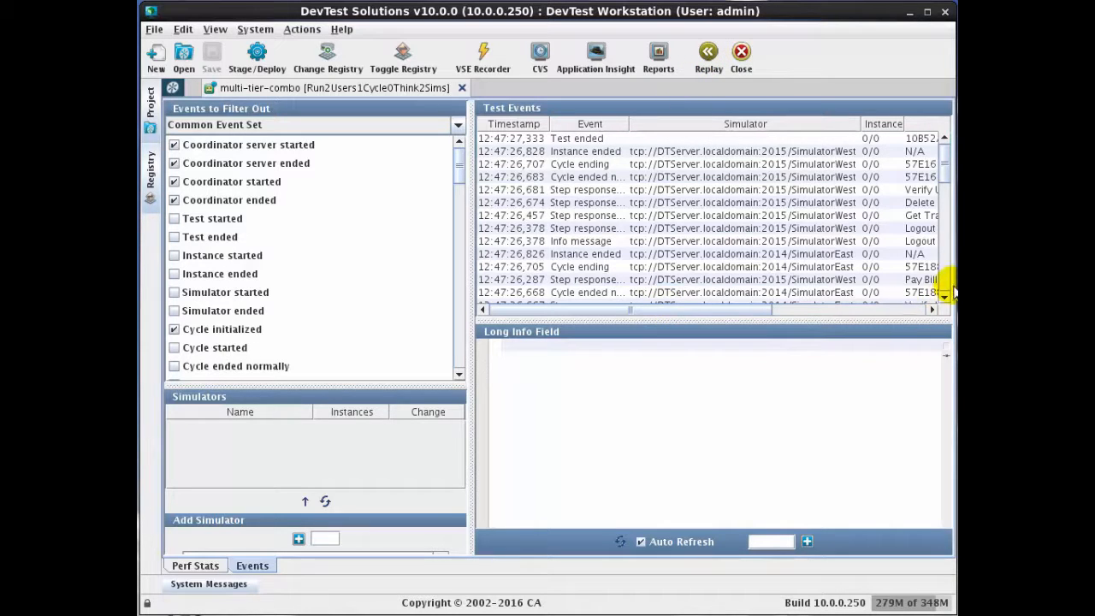
pyautogui.scroll(-5, 939, 272)
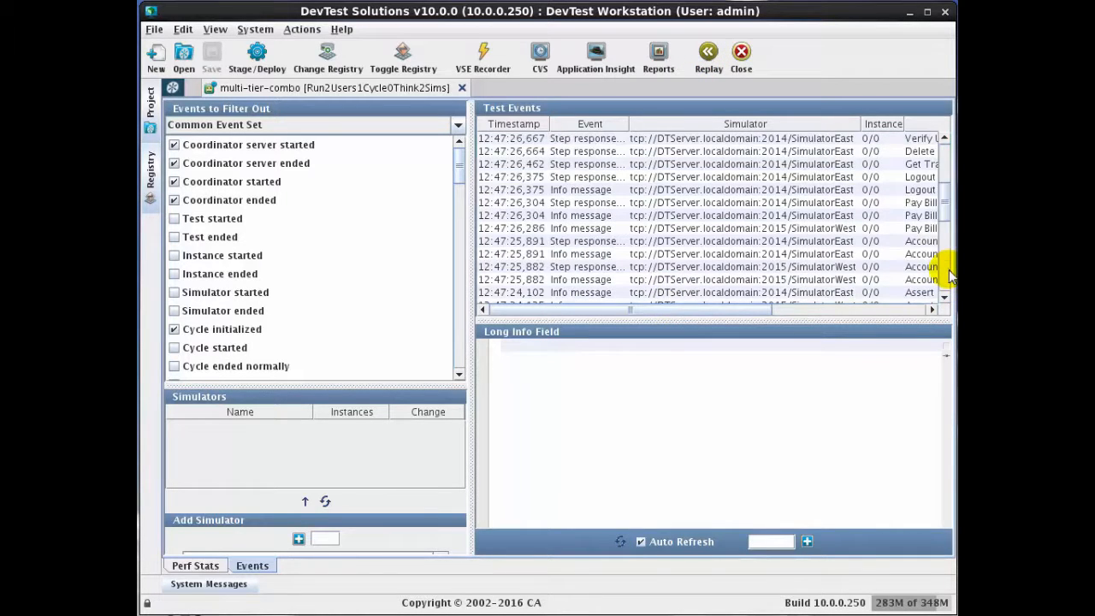
pyautogui.scroll(-3, 948, 276)
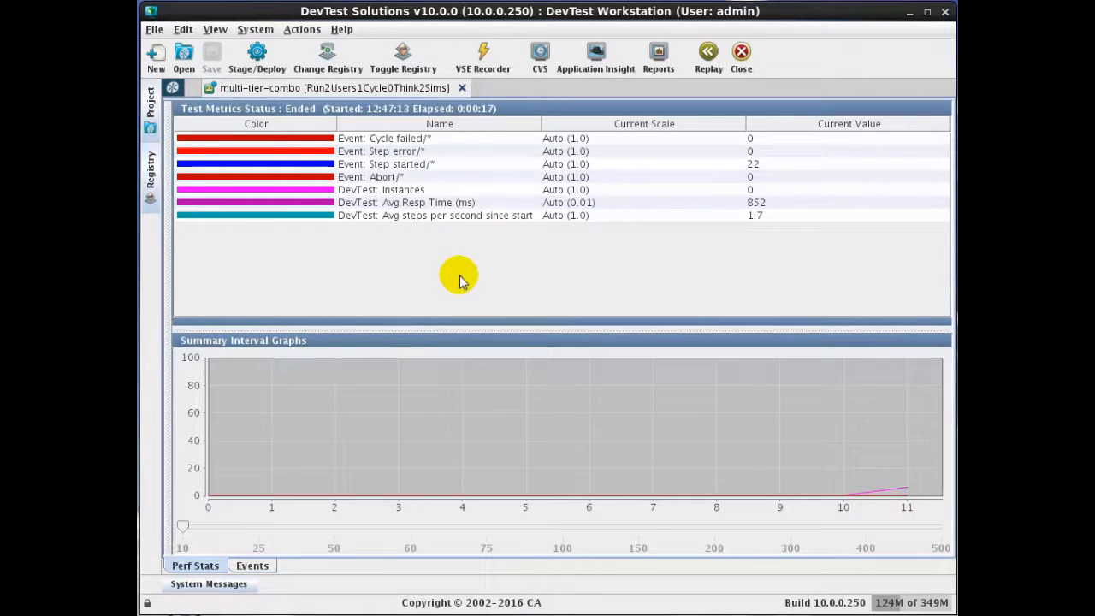
pyautogui.click(463, 88)
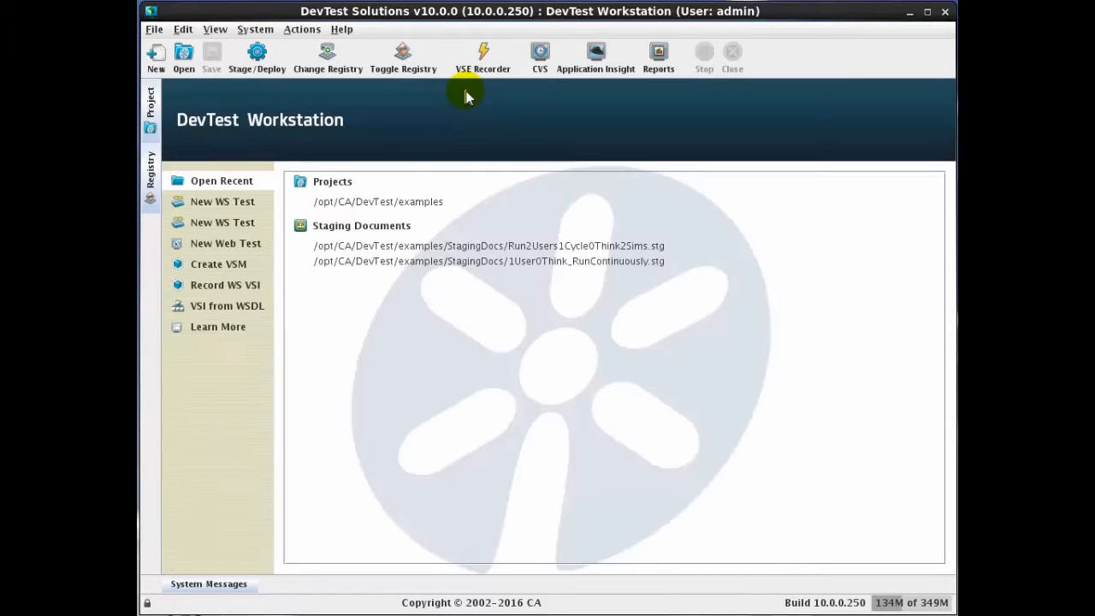
pyautogui.click(154, 120)
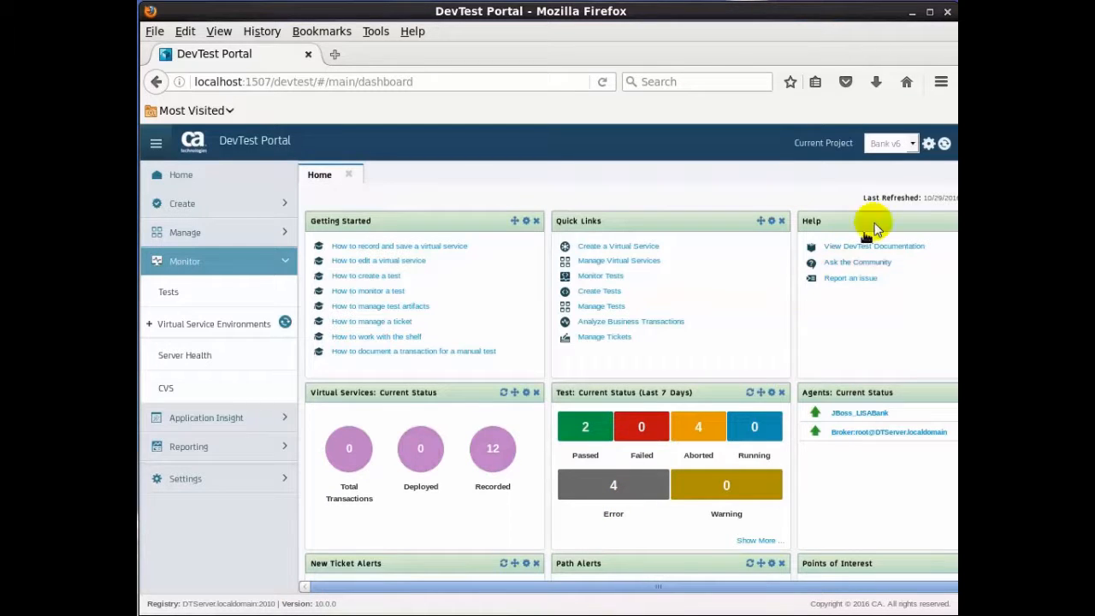
# Step: Set the current project to Bank v6 and open the project's Virtual Services list
pyautogui.click(905, 141)
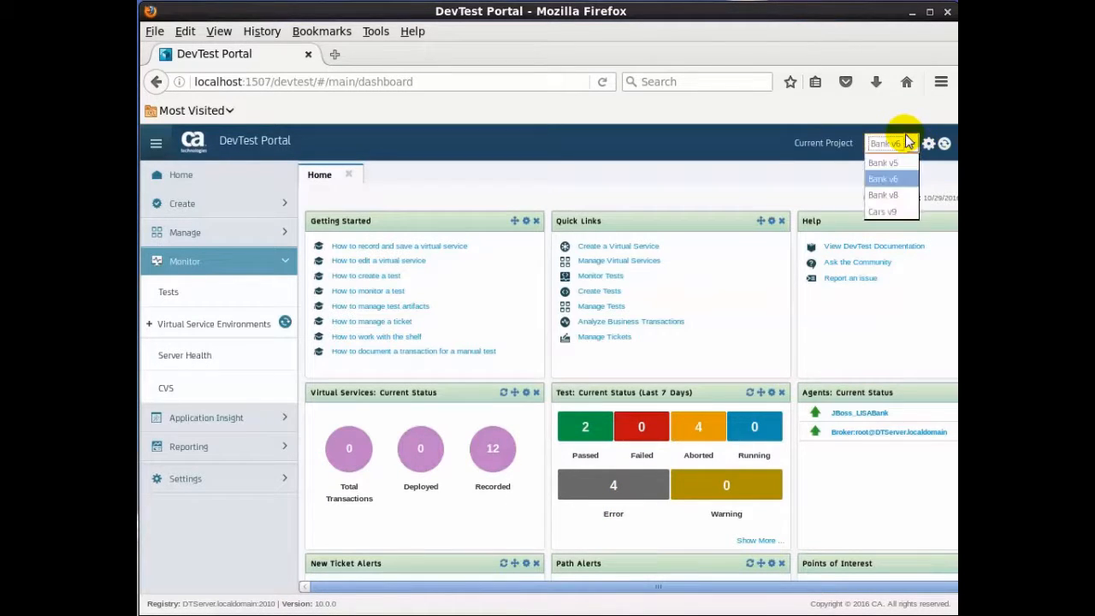
pyautogui.click(900, 178)
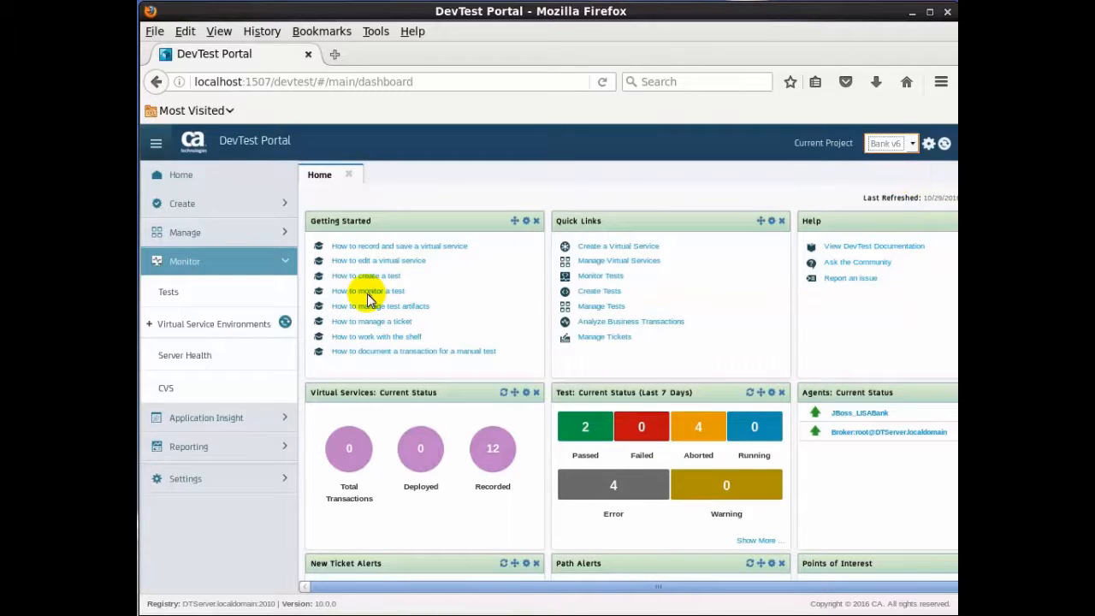
pyautogui.click(285, 232)
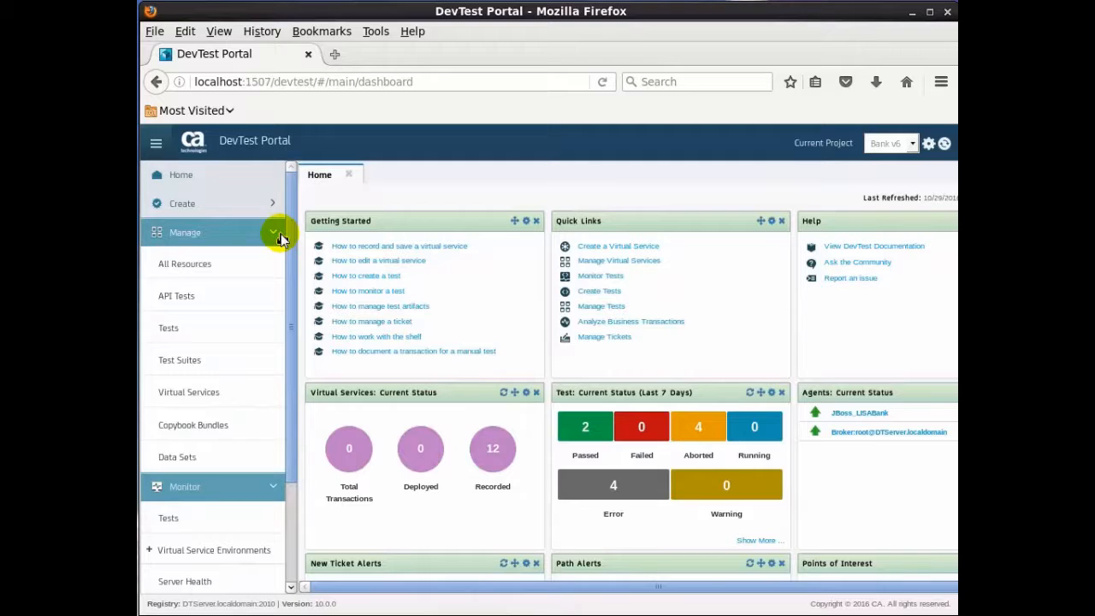
pyautogui.click(229, 393)
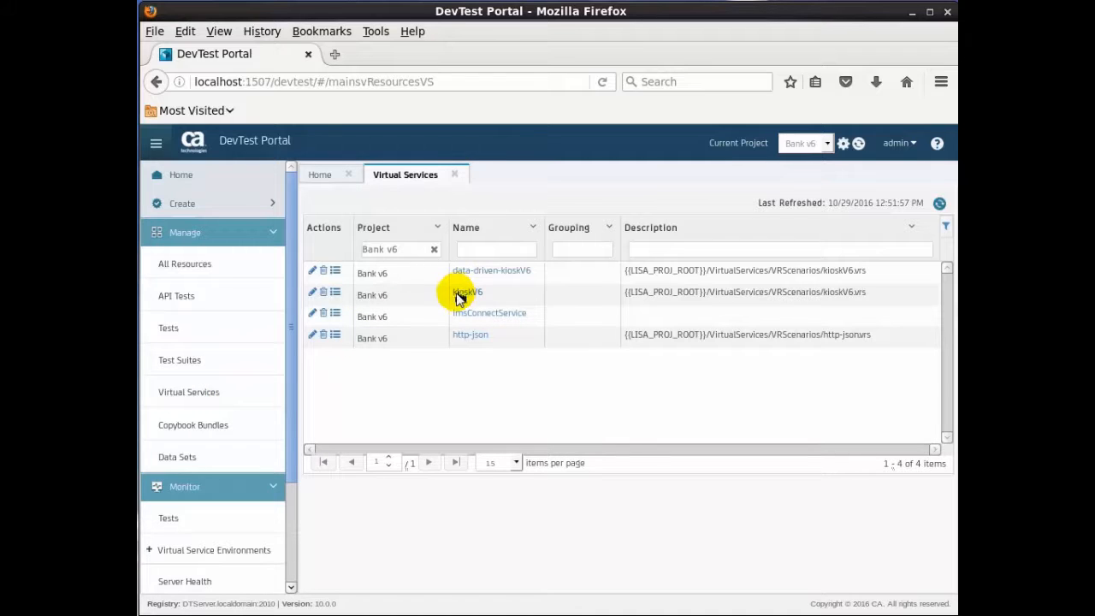
# Step: Deploy the kioskV6 virtual service to the VSE server with group tag bank and think time scale 0%
pyautogui.click(335, 293)
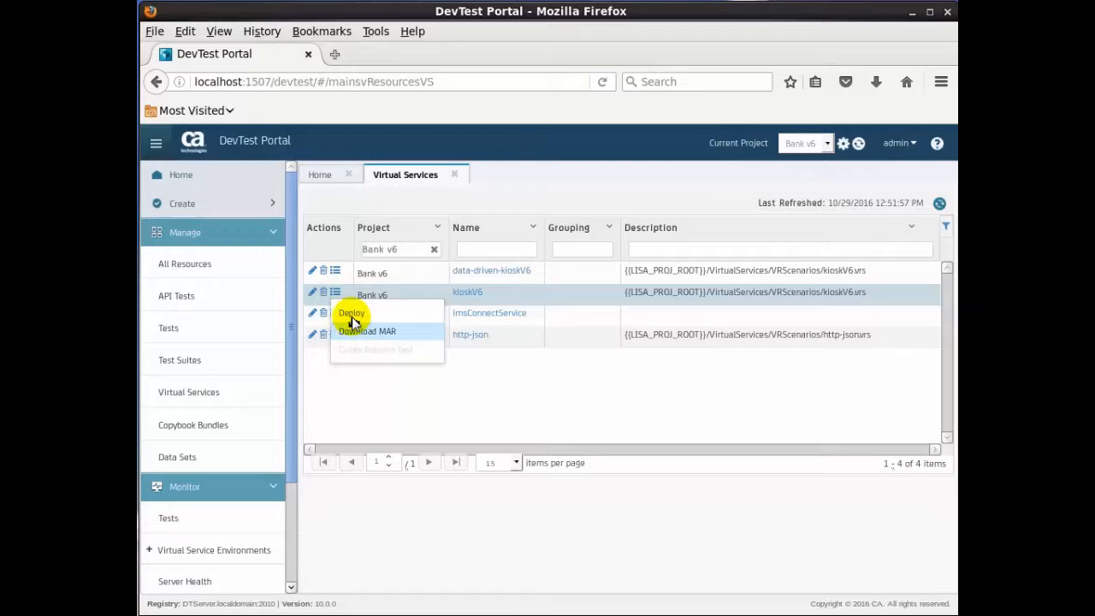
pyautogui.click(352, 315)
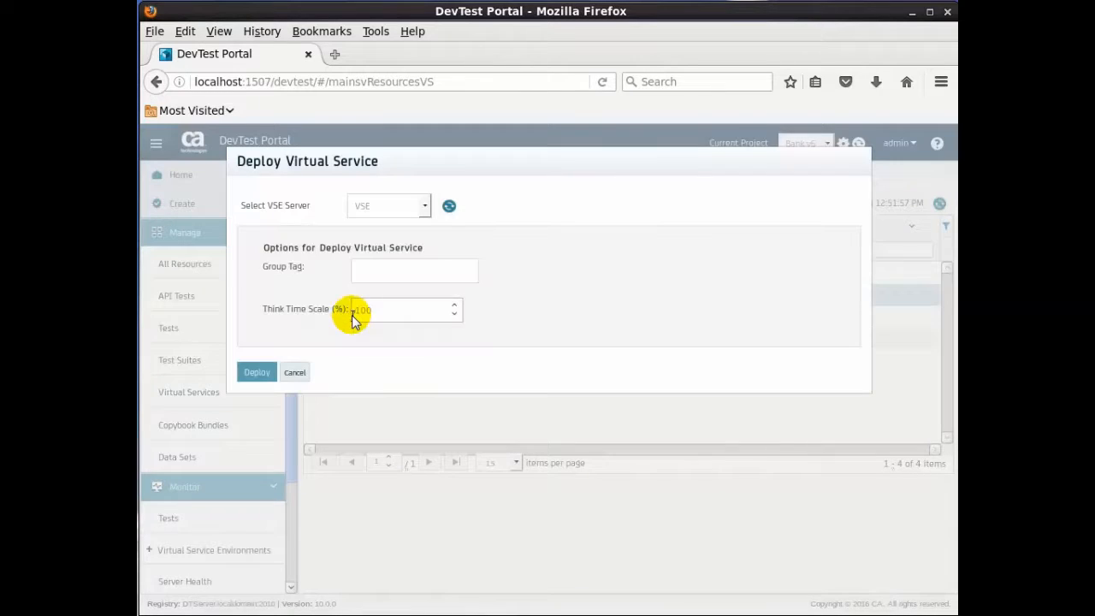
pyautogui.click(381, 277)
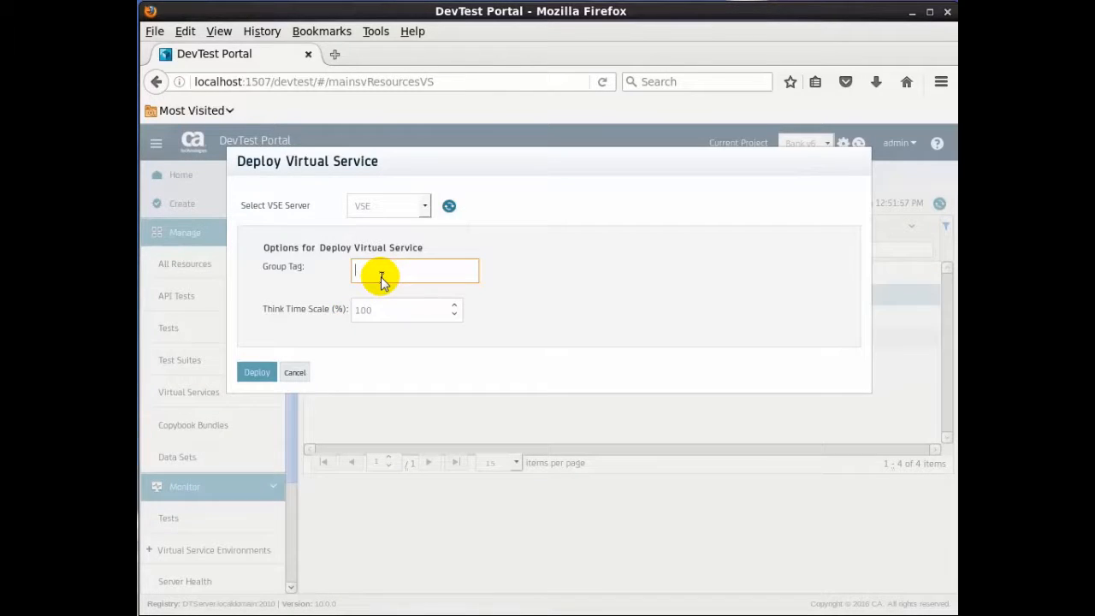
pyautogui.write('bank')
pyautogui.doubleClick(386, 313)
pyautogui.write('0')
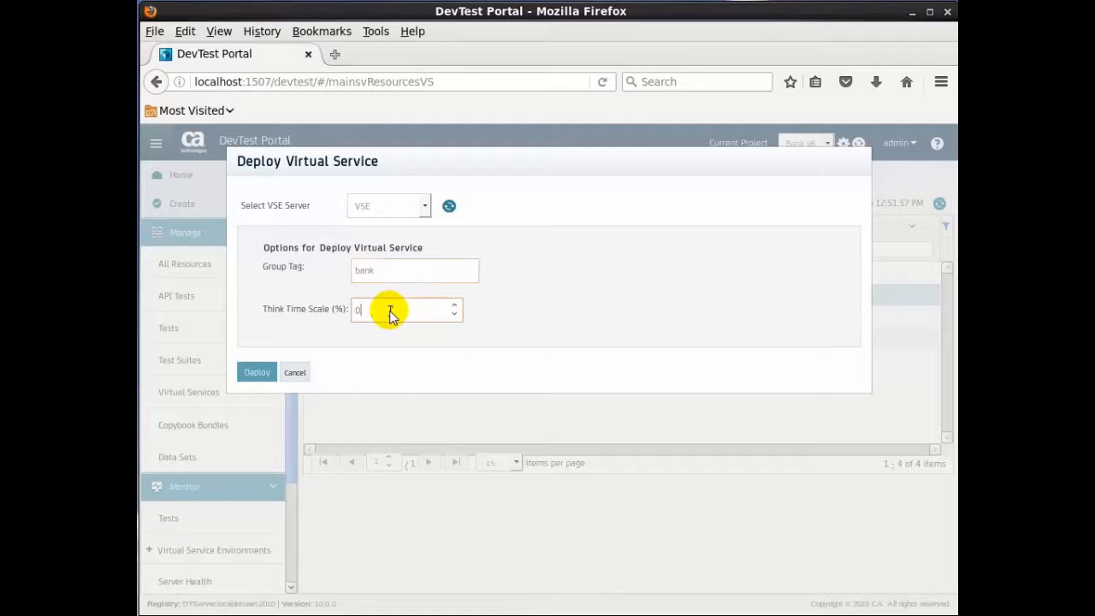
pyautogui.click(254, 373)
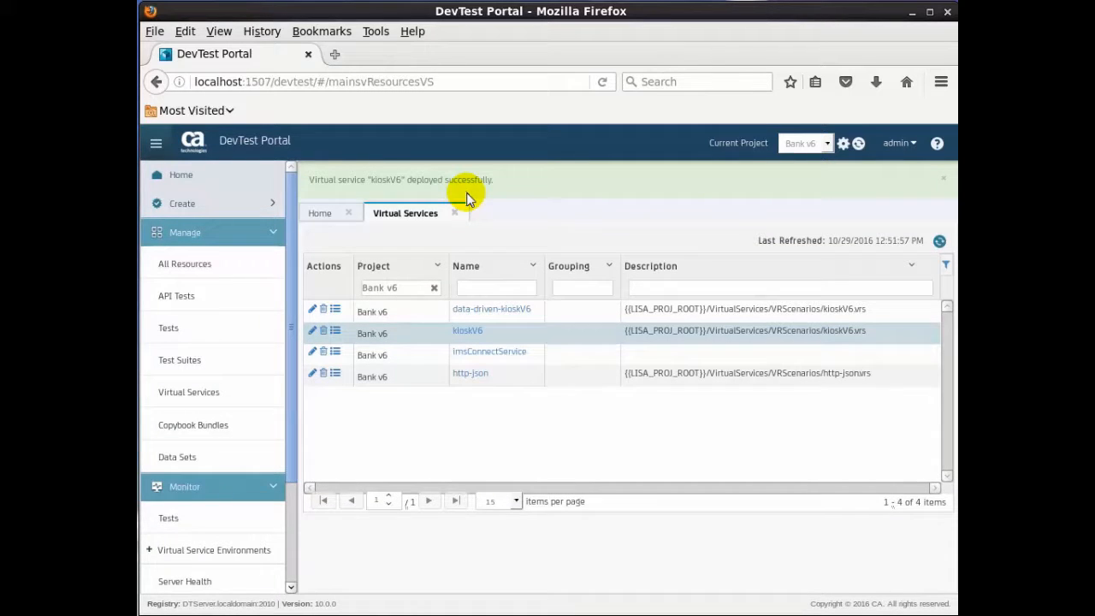
# Step: Open the VSE environment monitor and point the LISAfinancial Kiosk at localhost port 8001
pyautogui.click(218, 558)
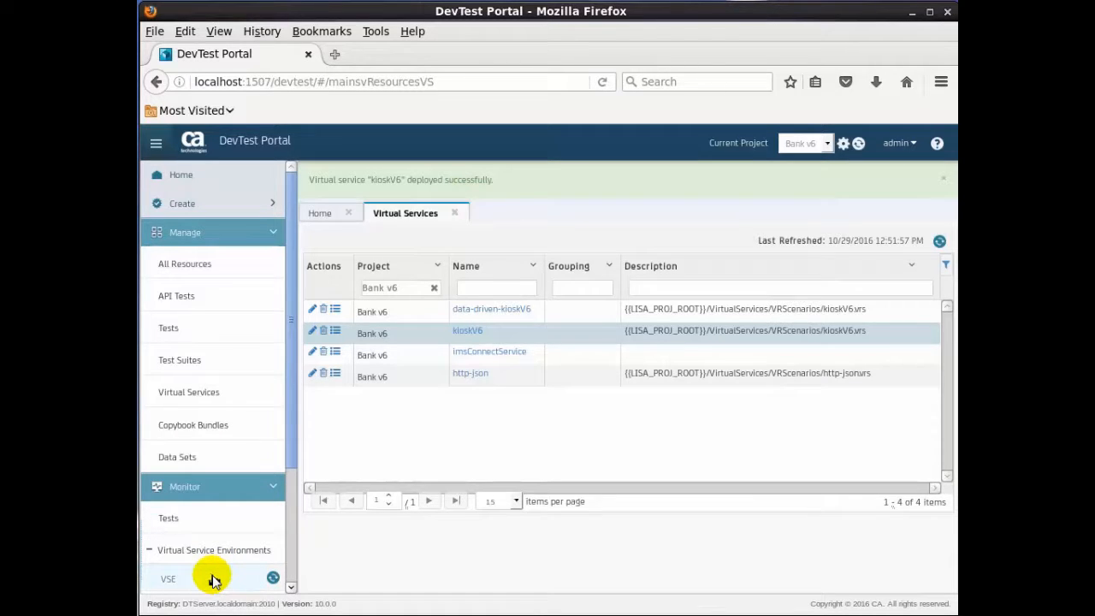
pyautogui.click(213, 580)
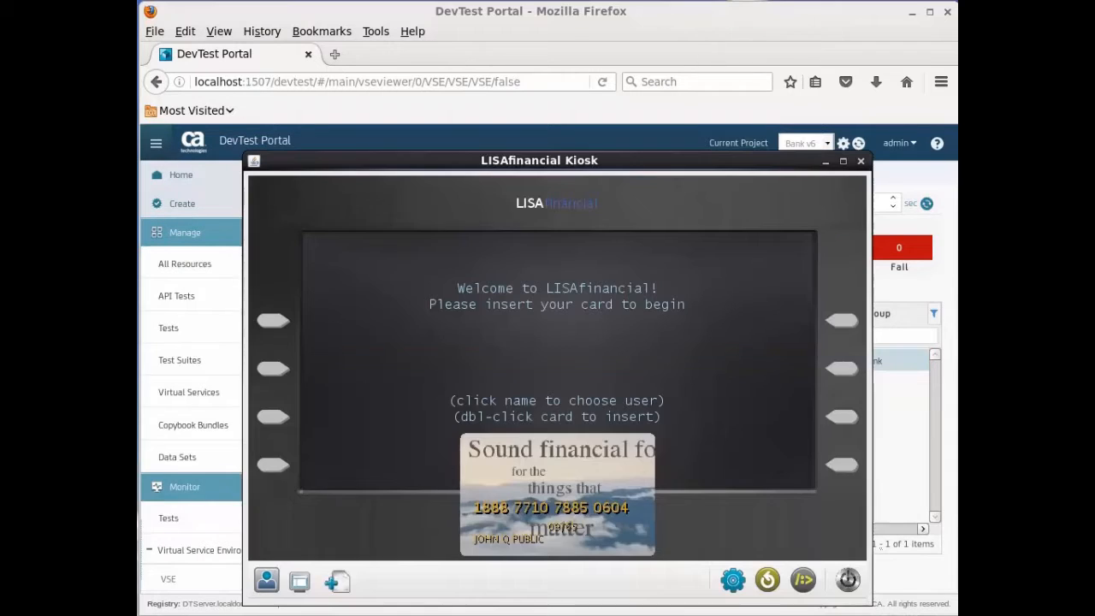
pyautogui.click(738, 587)
pyautogui.click(660, 383)
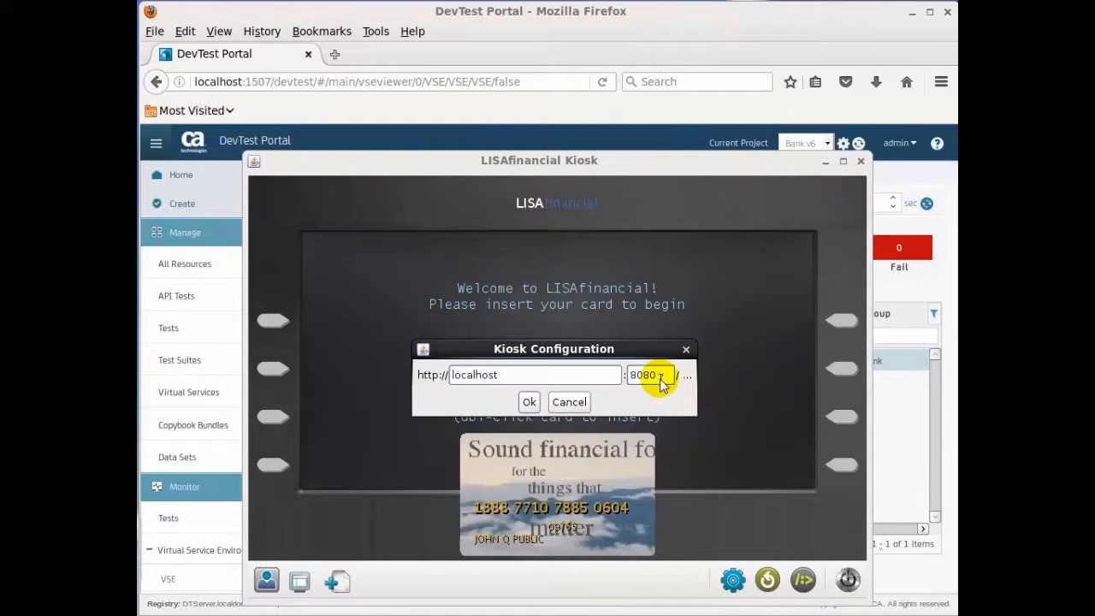
pyautogui.press('BackSpace')
pyautogui.press('BackSpace')
pyautogui.write('01')
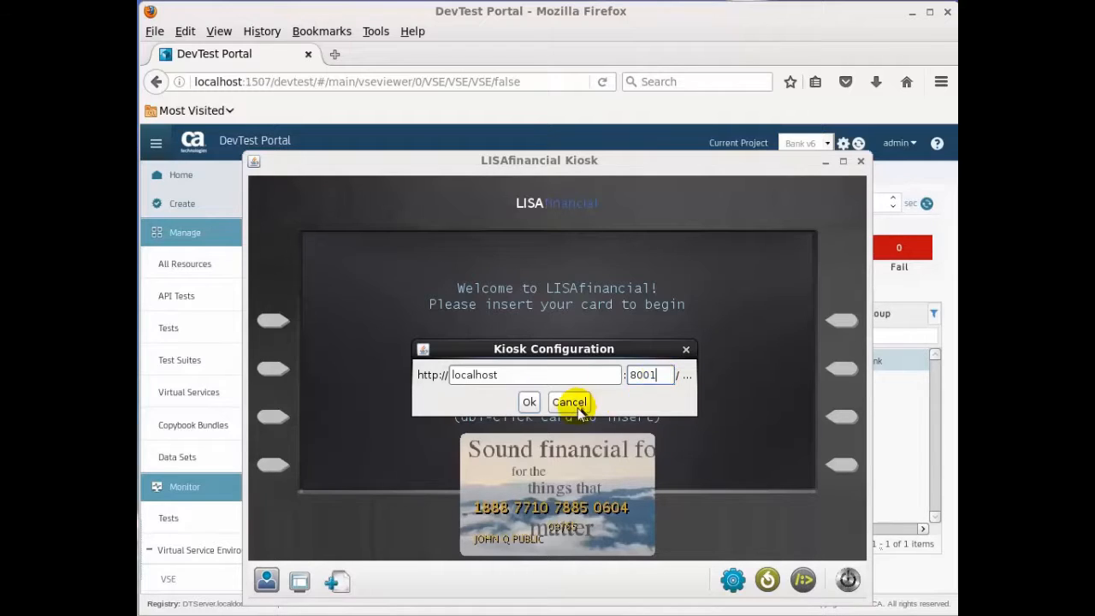
pyautogui.click(529, 402)
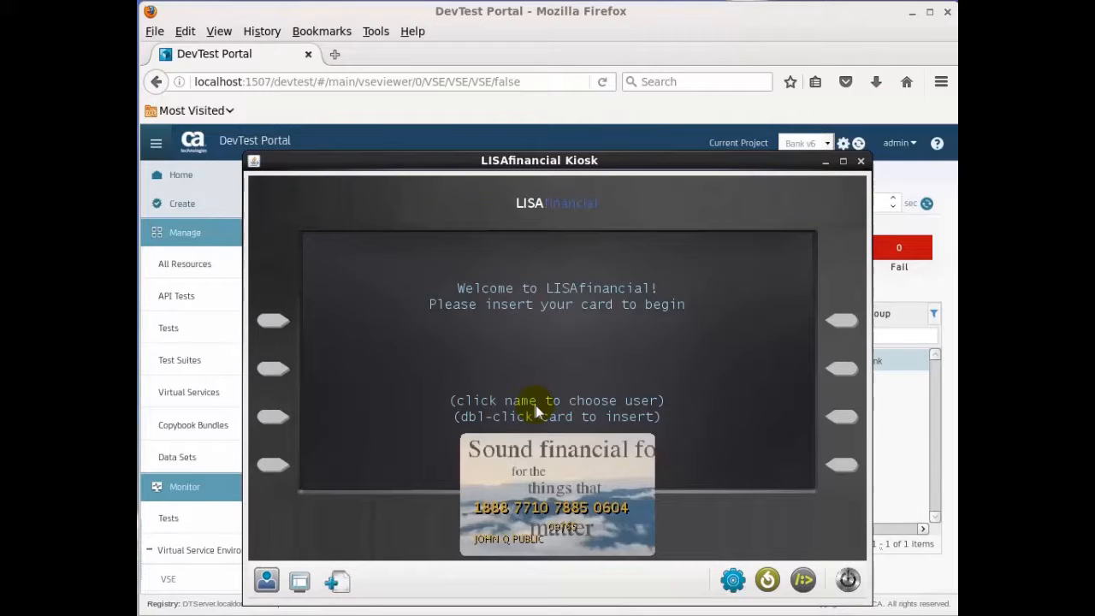
# Step: Refresh the kiosk to send a request through the virtual service and return to the VSE monitor
pyautogui.click(767, 581)
pyautogui.click(701, 31)
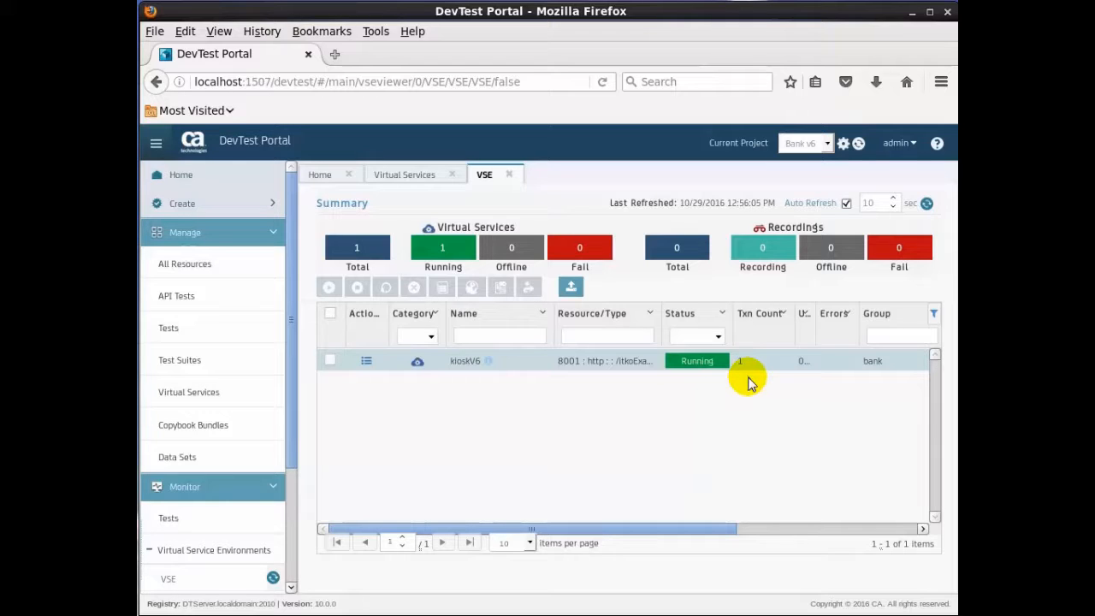
# Step: Stop the kioskV6 virtual service and remove it from the VSE
pyautogui.click(366, 366)
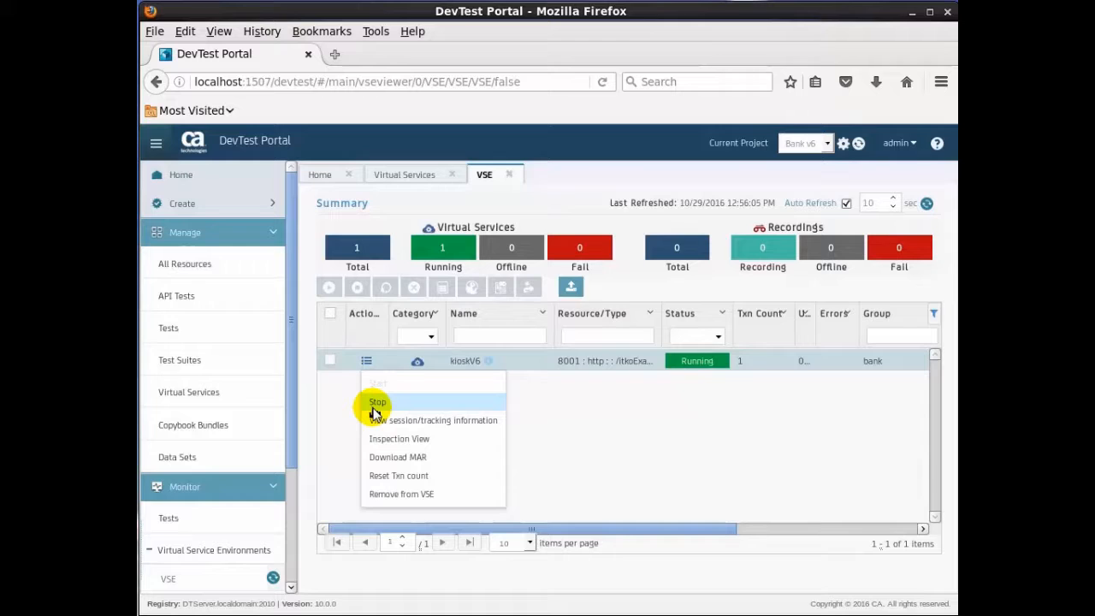
pyautogui.click(373, 406)
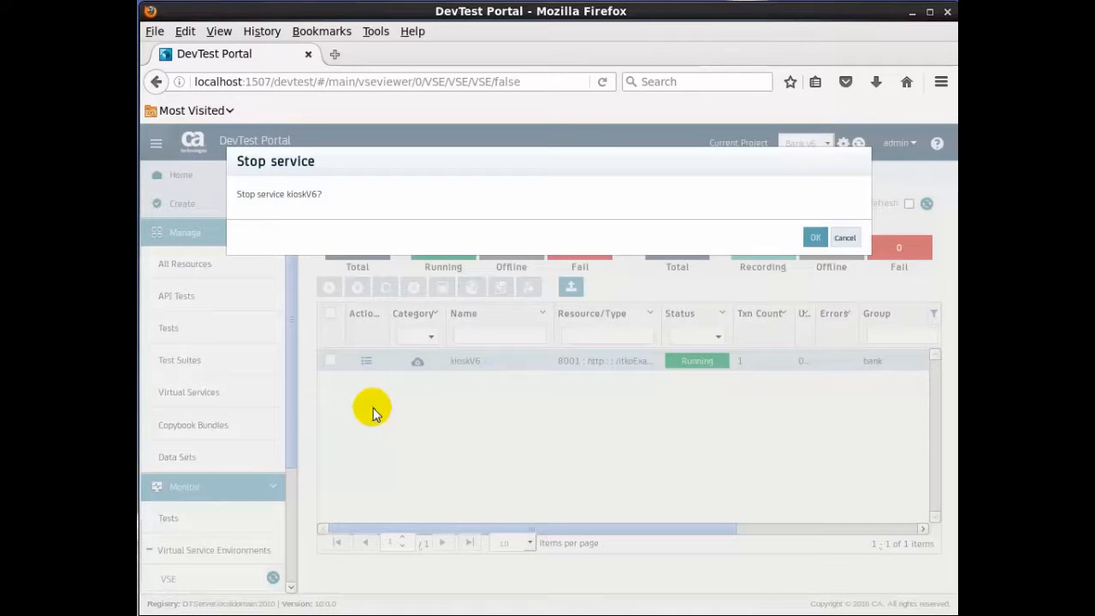
pyautogui.click(815, 238)
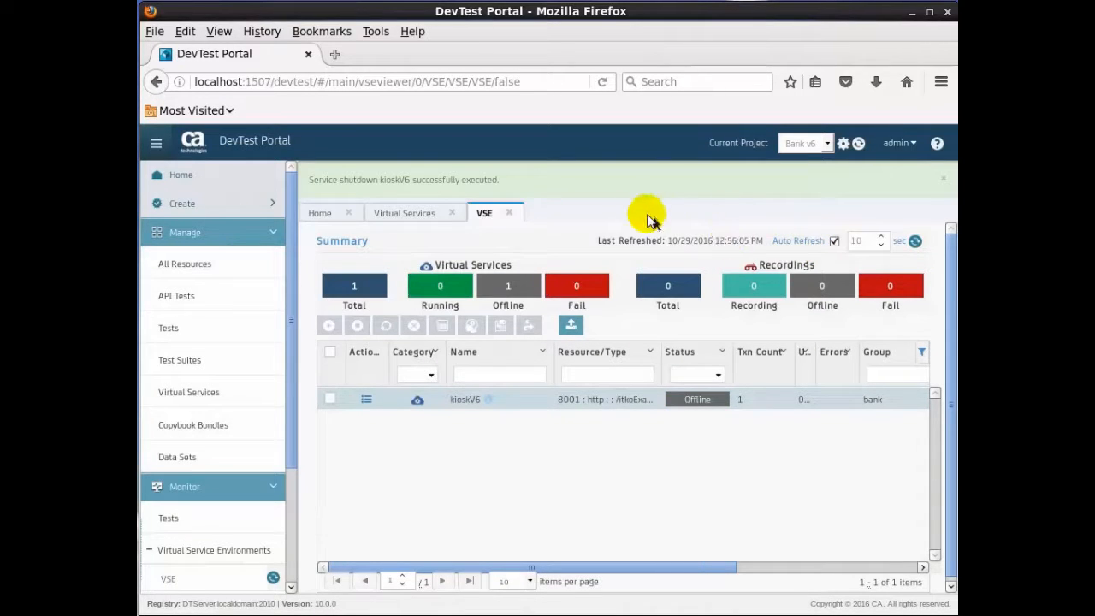
pyautogui.click(366, 403)
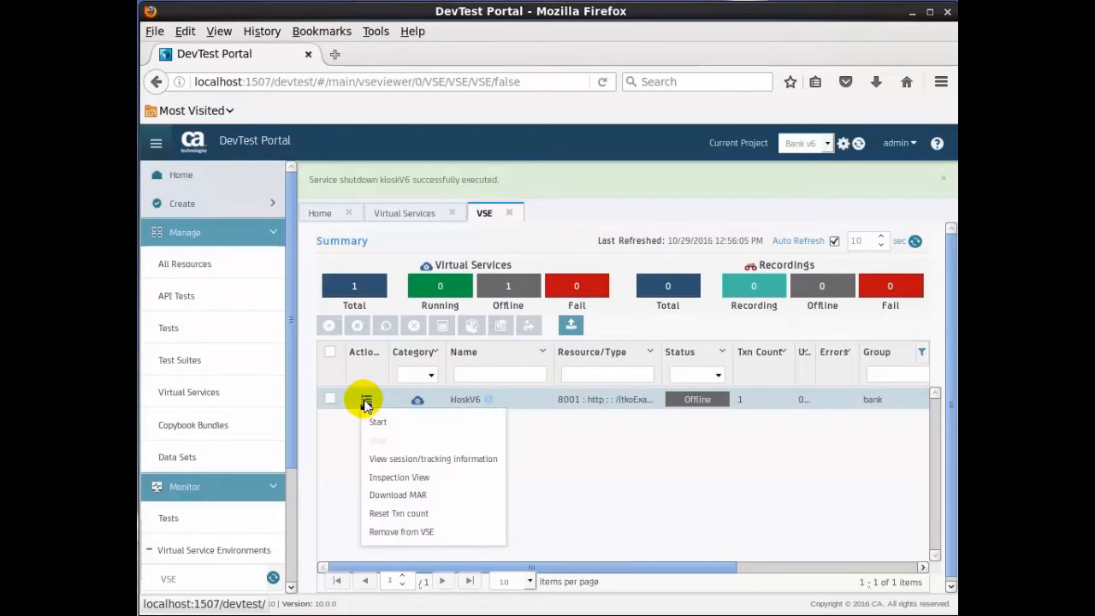
pyautogui.click(400, 534)
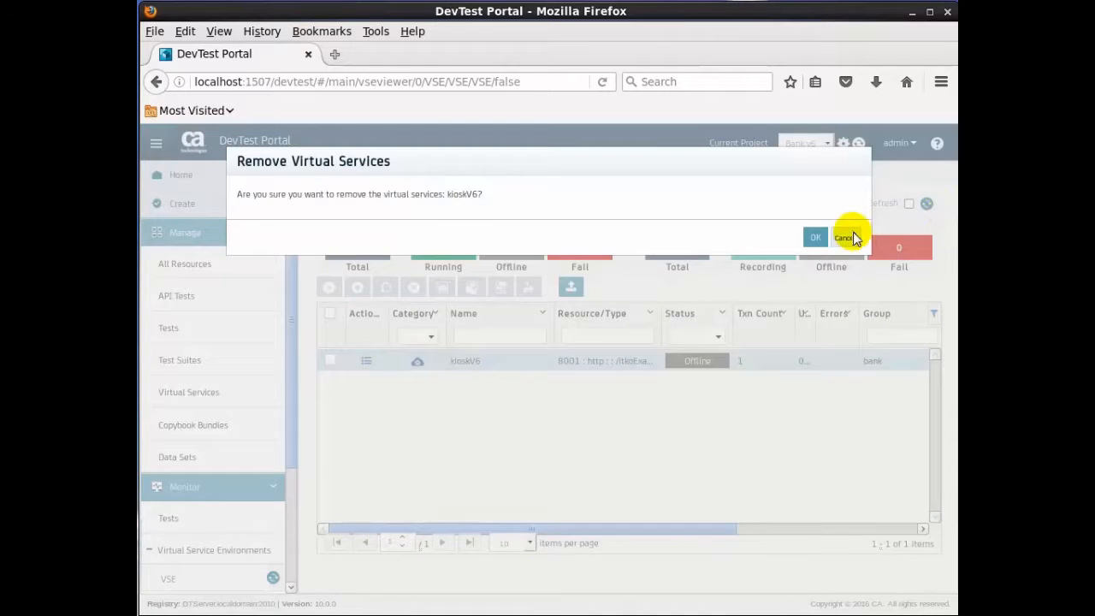
pyautogui.click(815, 238)
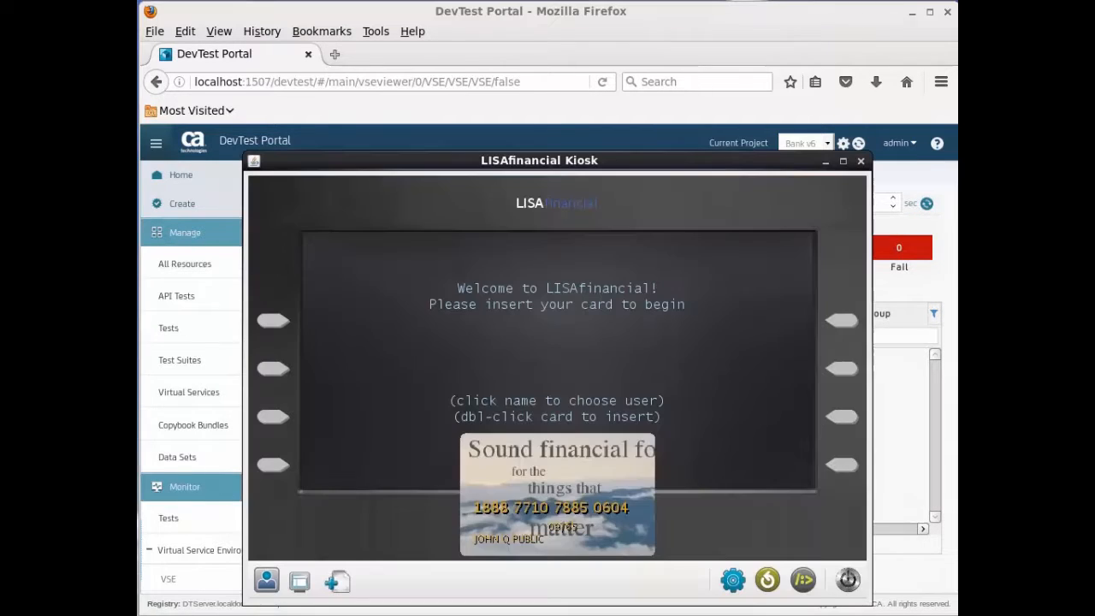
# Step: Refresh the kiosk to retry its connection to the bank without the virtual service
pyautogui.click(769, 581)
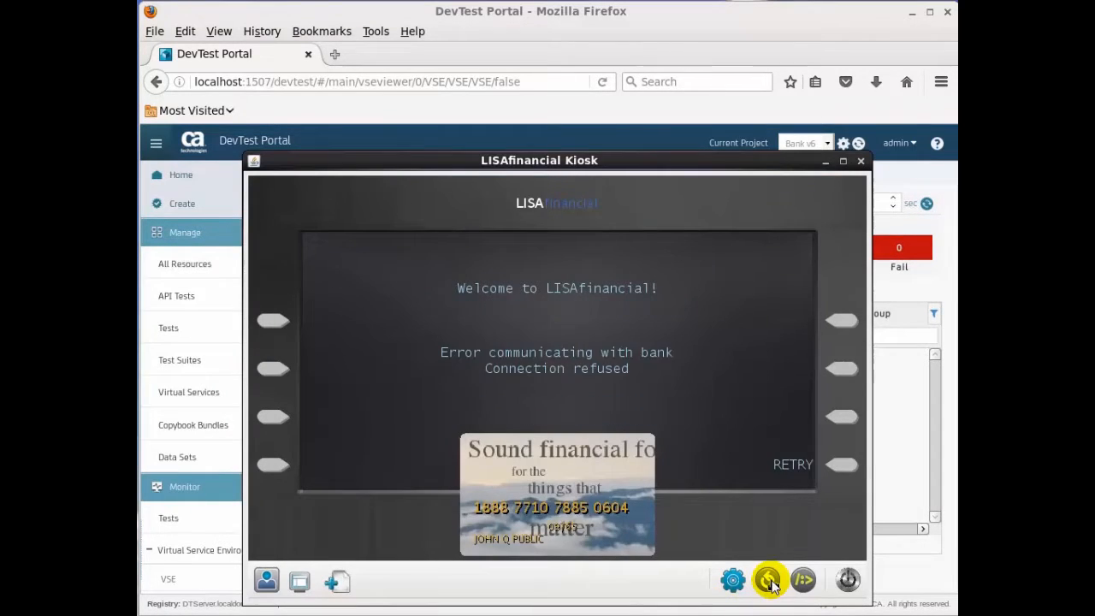